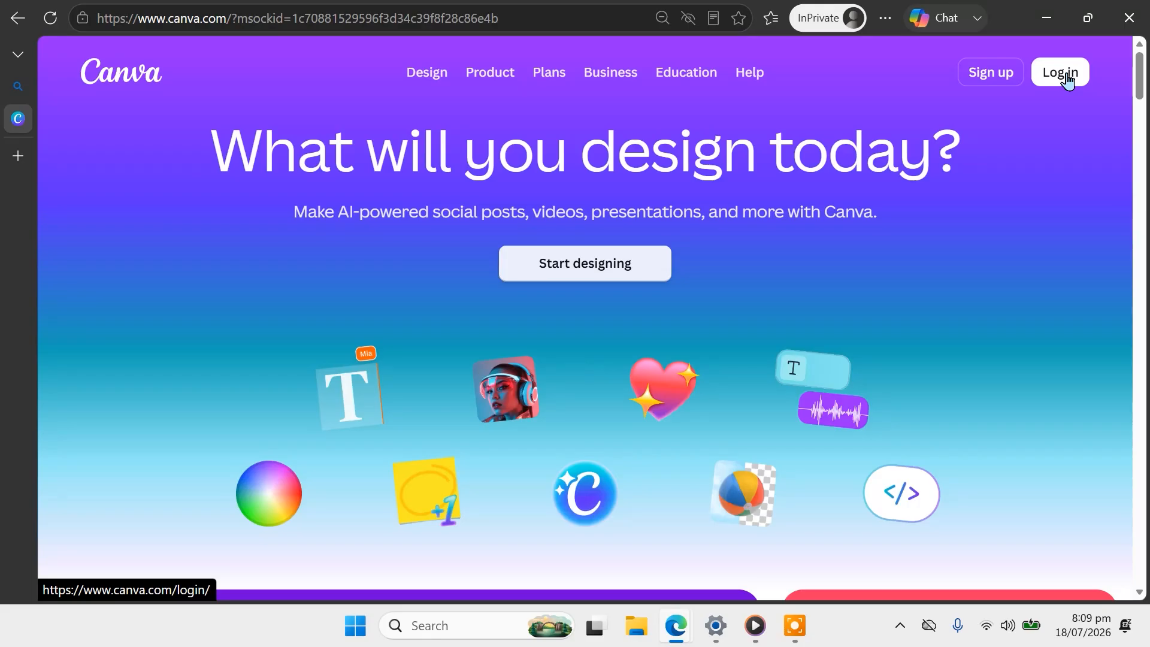
# Log in to Canva and create a blank 1920 × 1080 px presentation.
pyautogui.click(1062, 74)
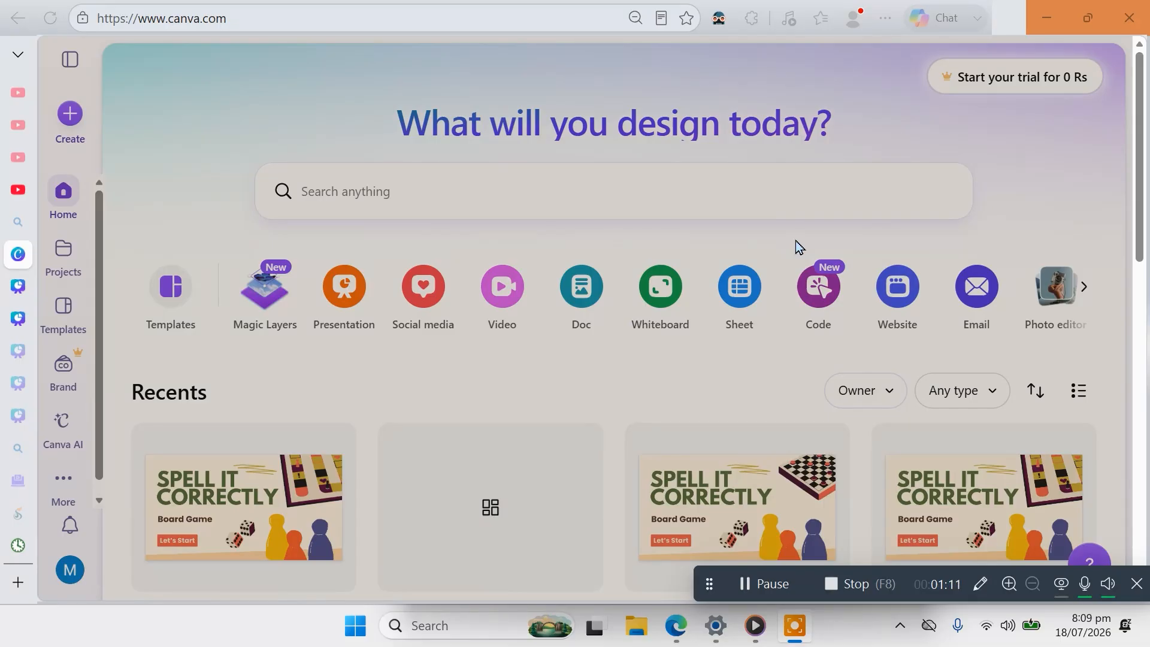
pyautogui.click(81, 118)
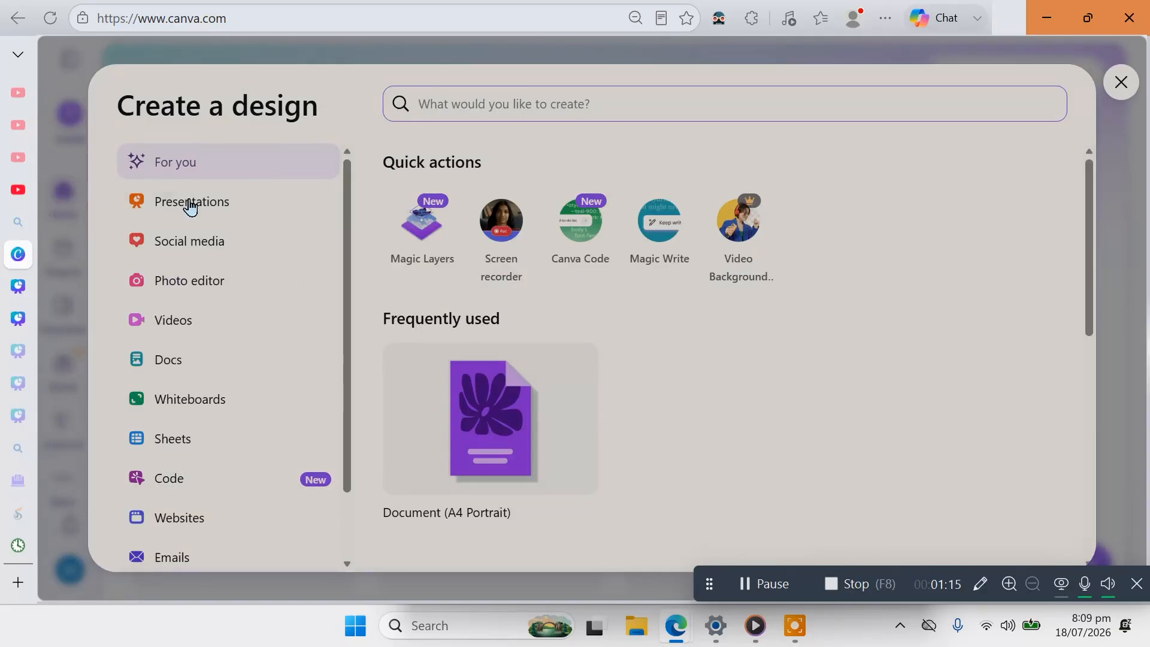
pyautogui.scroll(-5, 491, 371)
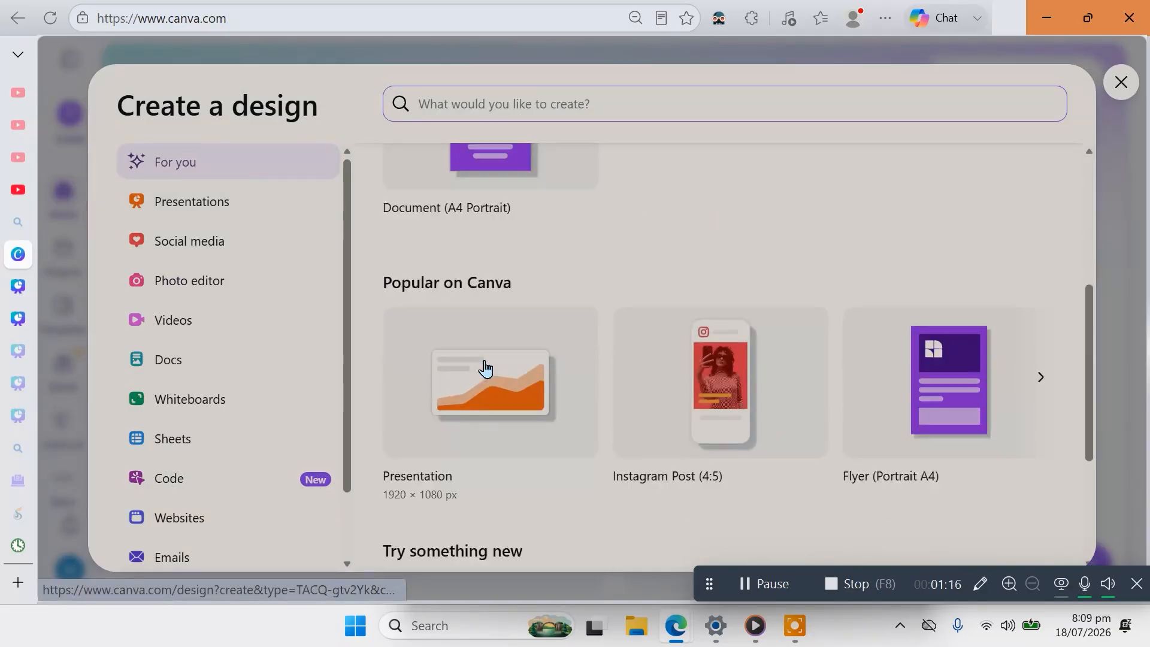
pyautogui.click(413, 358)
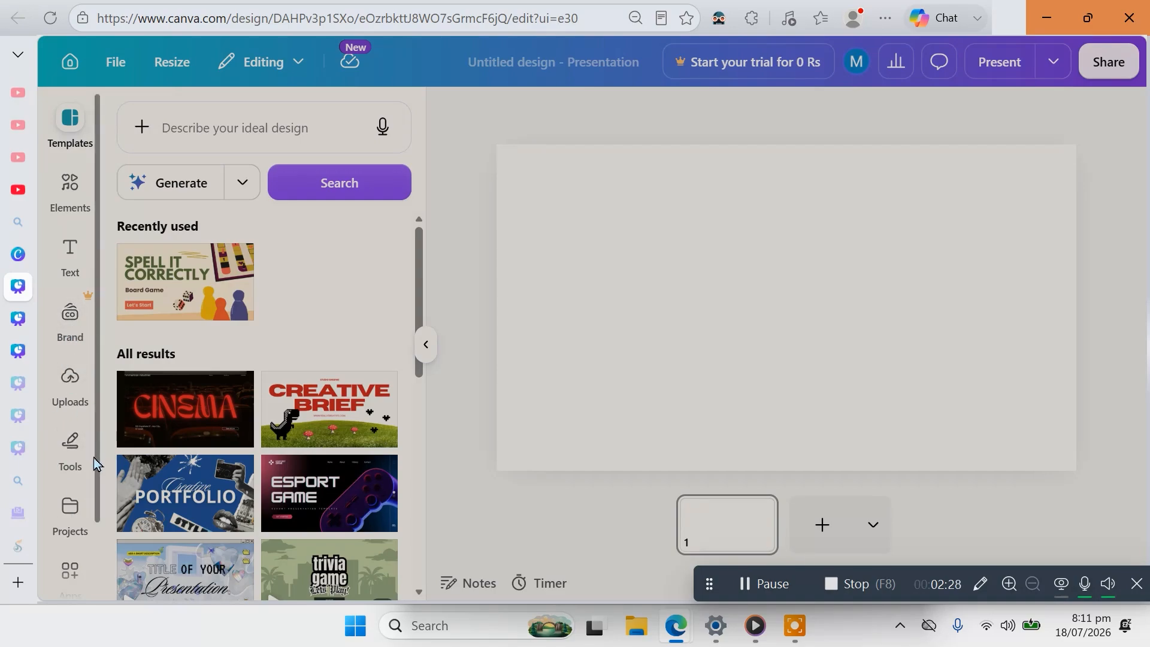
# Search the presentation templates for "board game".
pyautogui.click(73, 119)
pyautogui.click(72, 119)
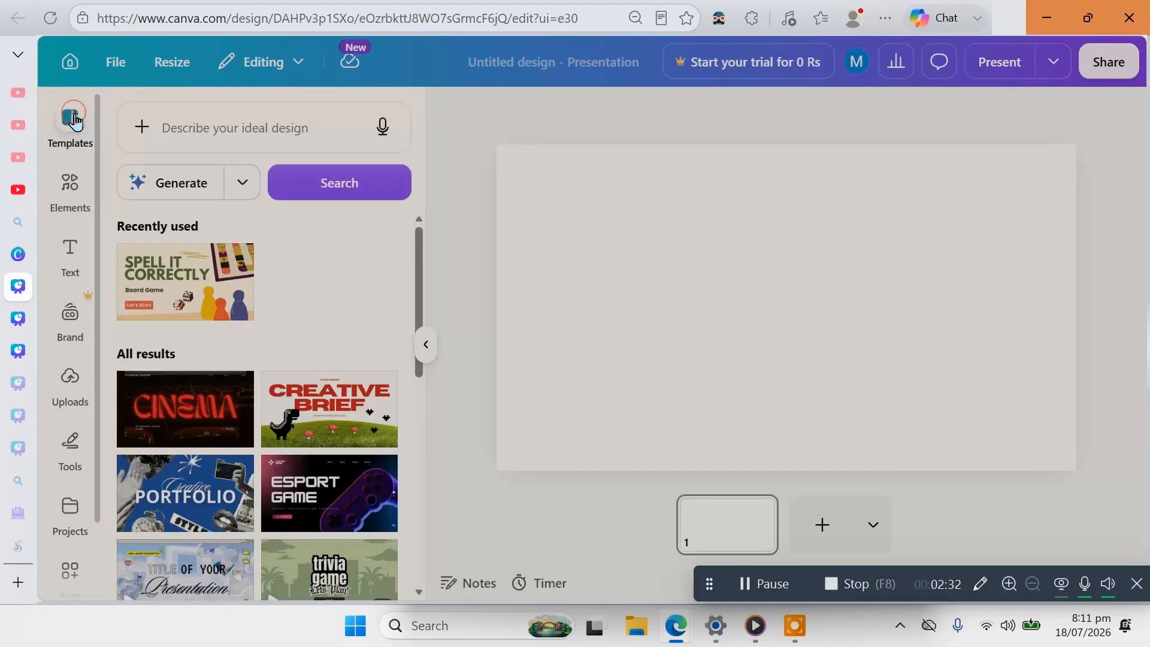
pyautogui.click(222, 139)
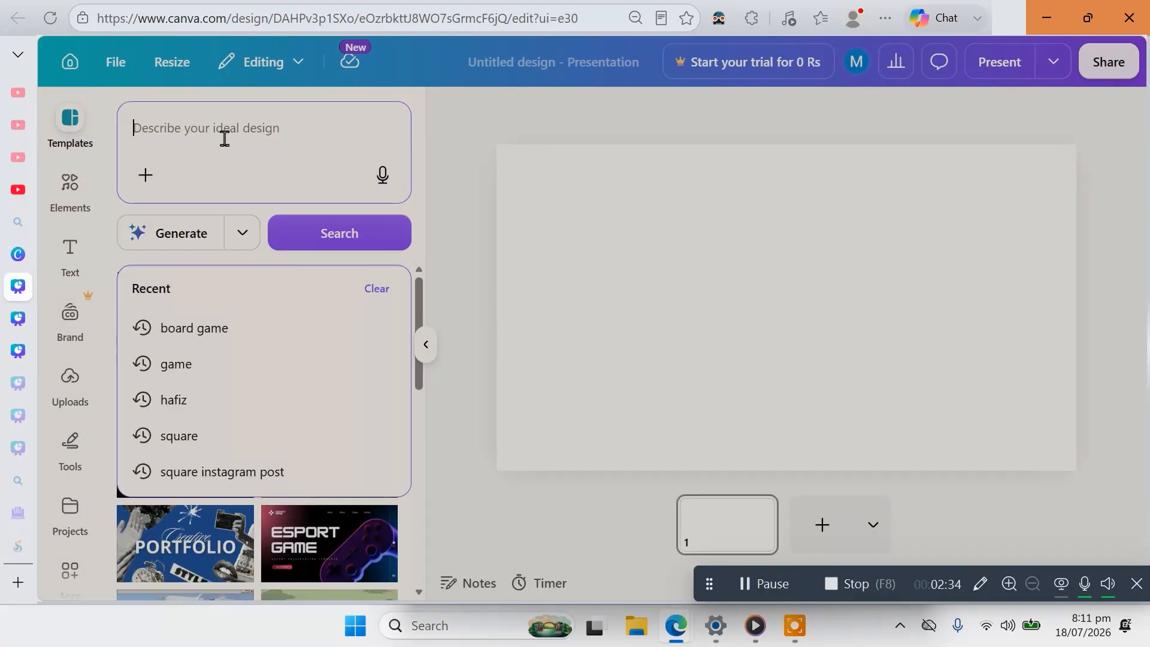
pyautogui.write('bos')
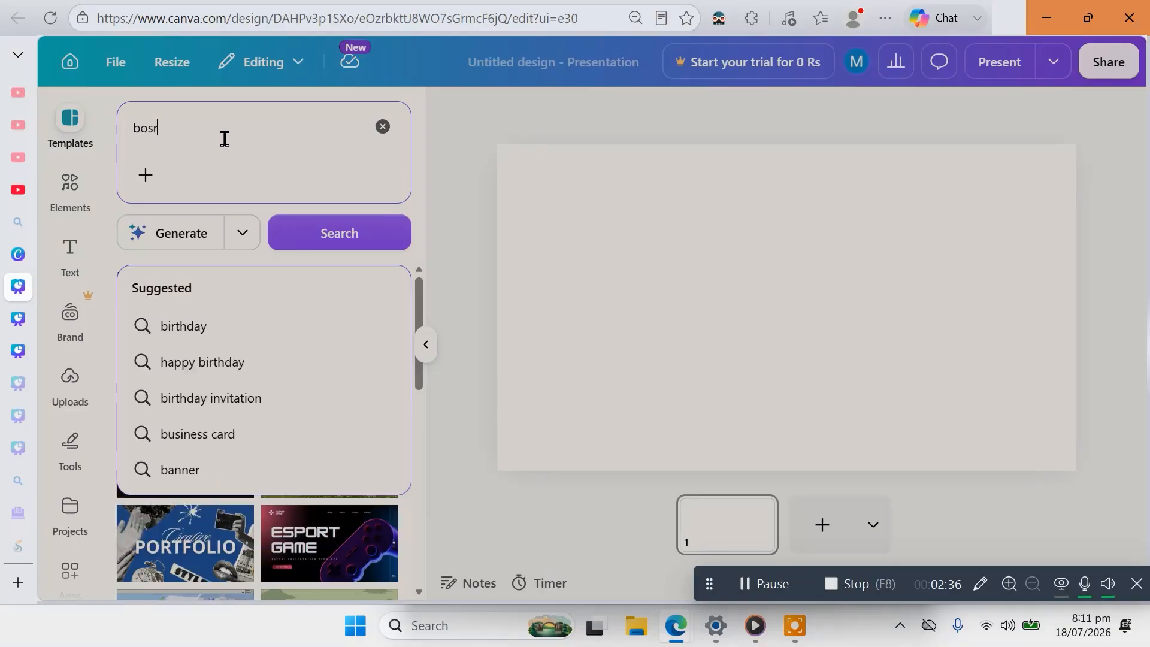
pyautogui.press('BackSpace')
pyautogui.write('a')
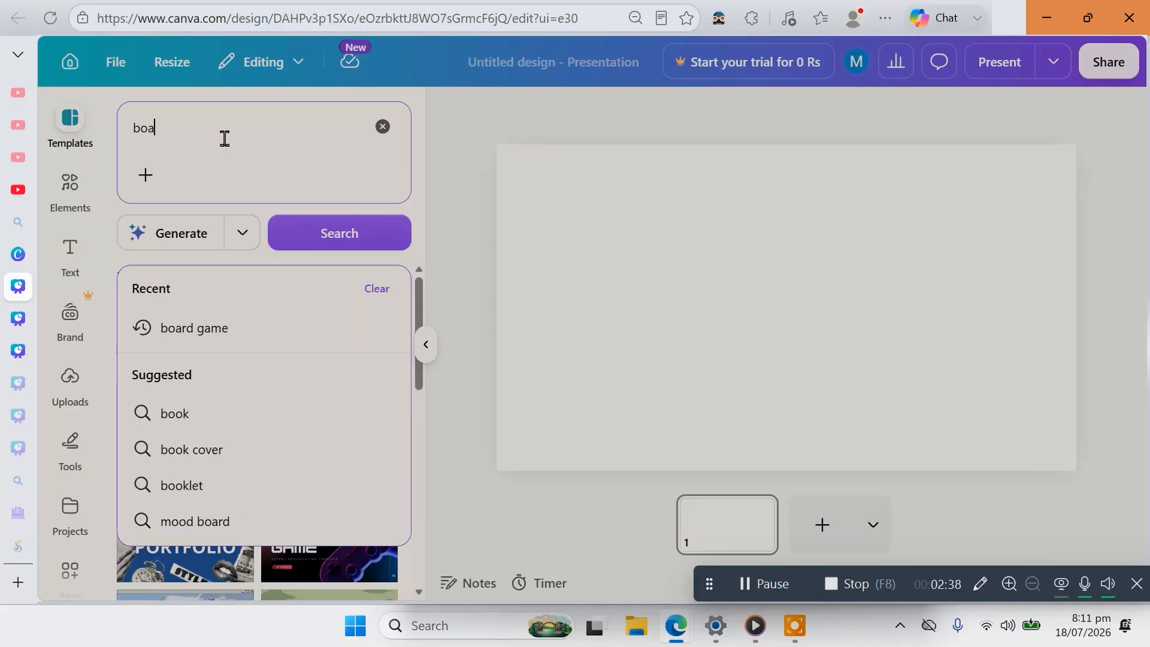
pyautogui.write('rd gam')
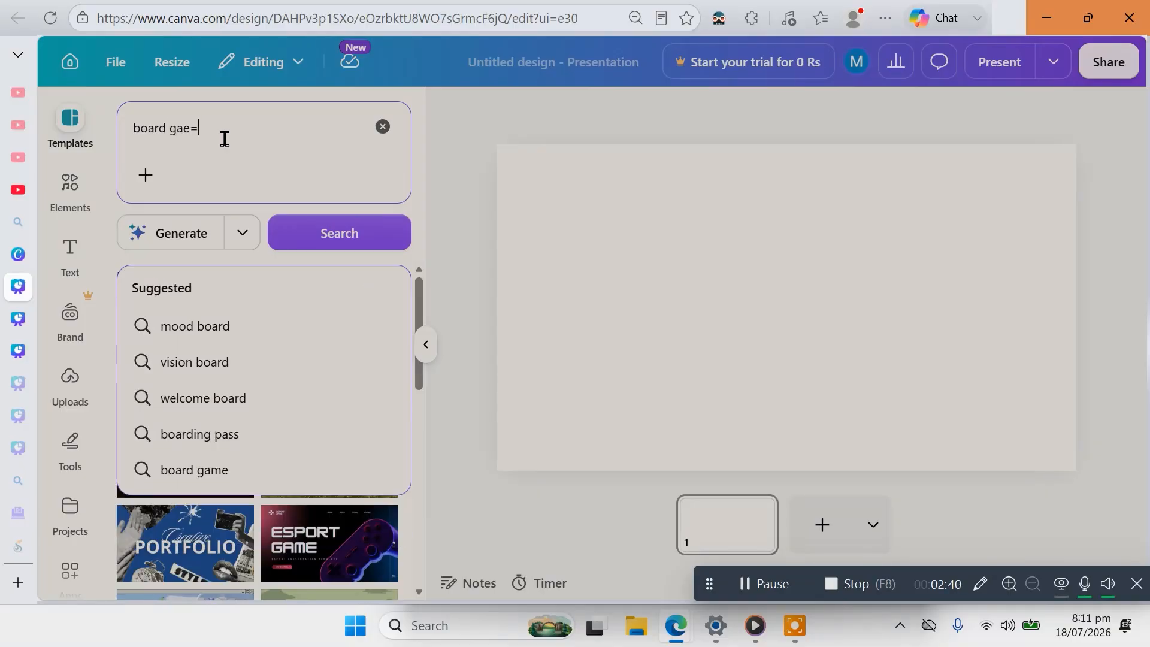
pyautogui.press('BackSpace')
pyautogui.write('me')
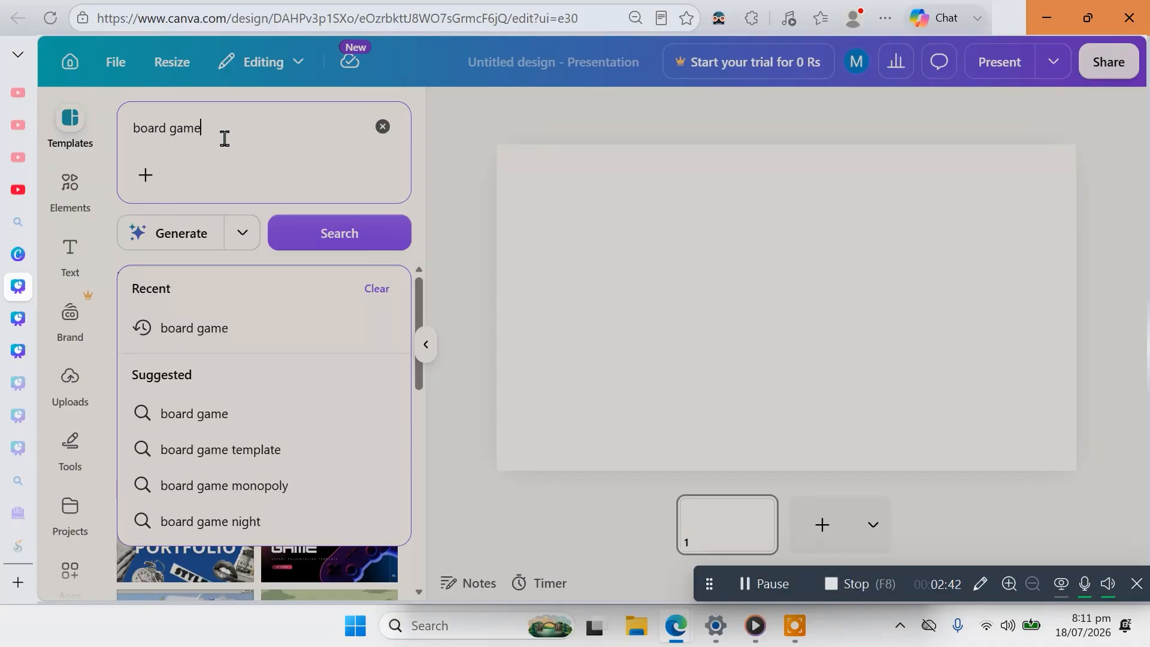
pyautogui.press('Return')
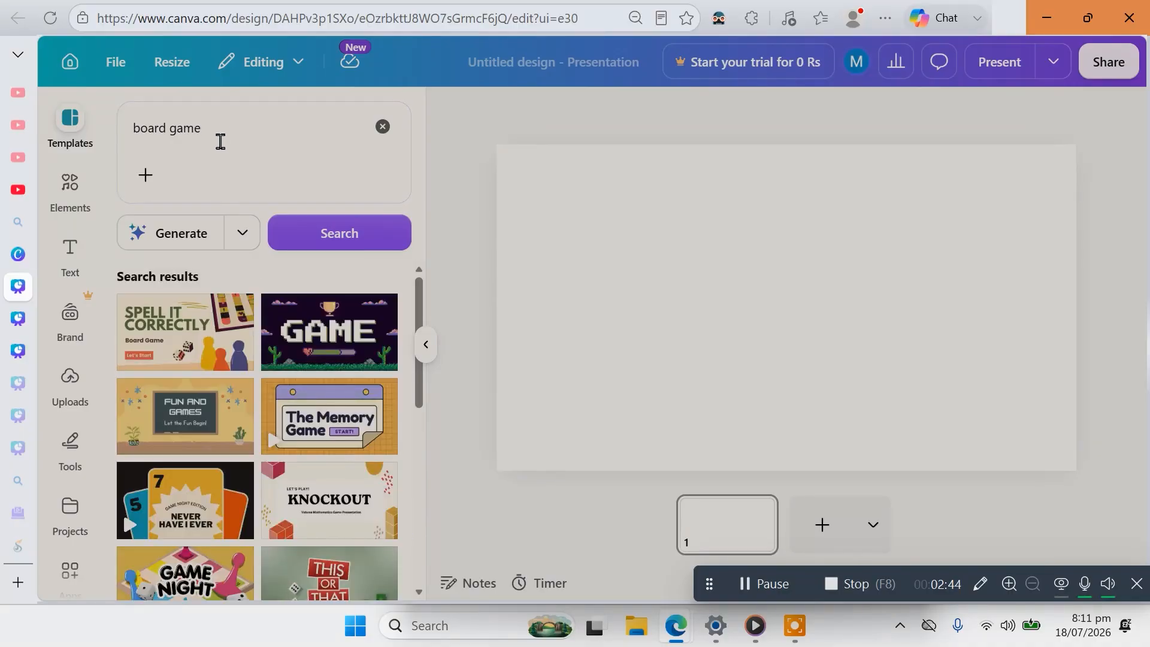
# Apply the cover page of the Colorful Illustration Spell it Correctly Board Game Presentation template to the blank slide.
pyautogui.scroll(-5, 286, 305)
pyautogui.scroll(5, 285, 305)
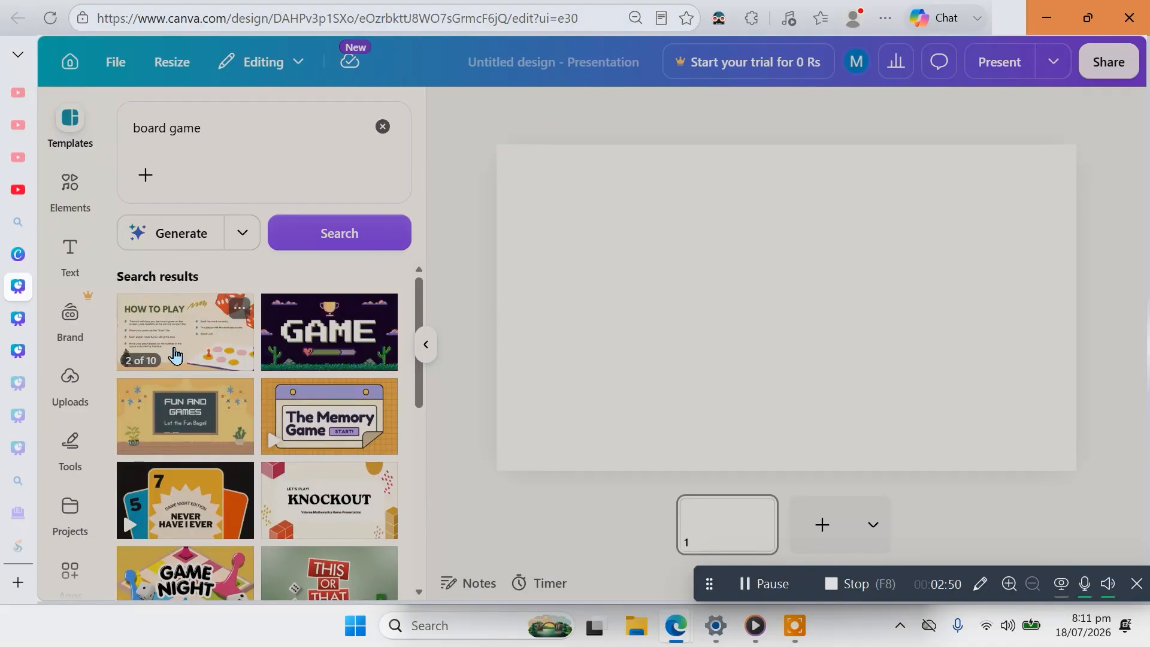
pyautogui.click(175, 354)
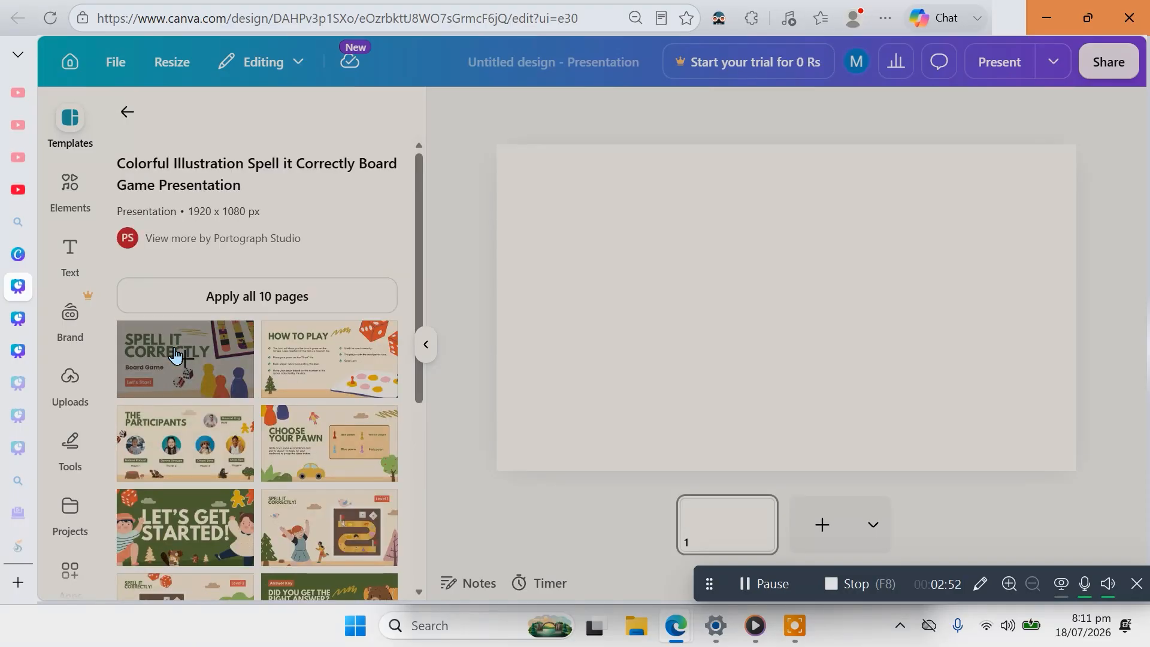
pyautogui.click(176, 355)
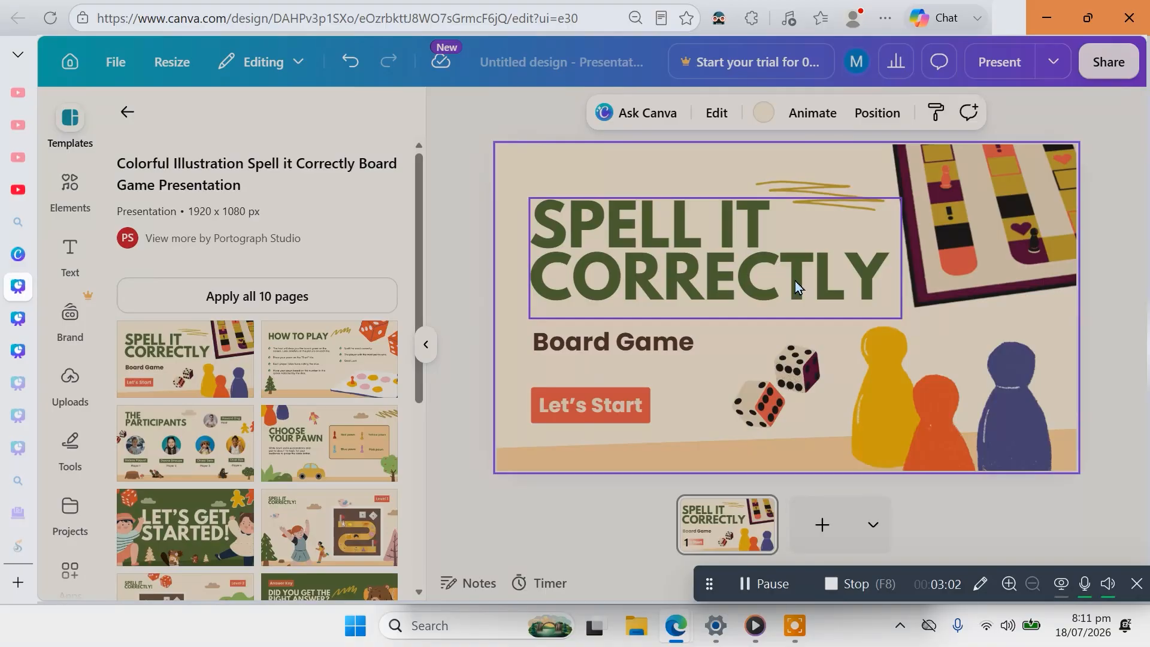
# Replace the slide's main title text with "CHECKERS".
pyautogui.click(729, 282)
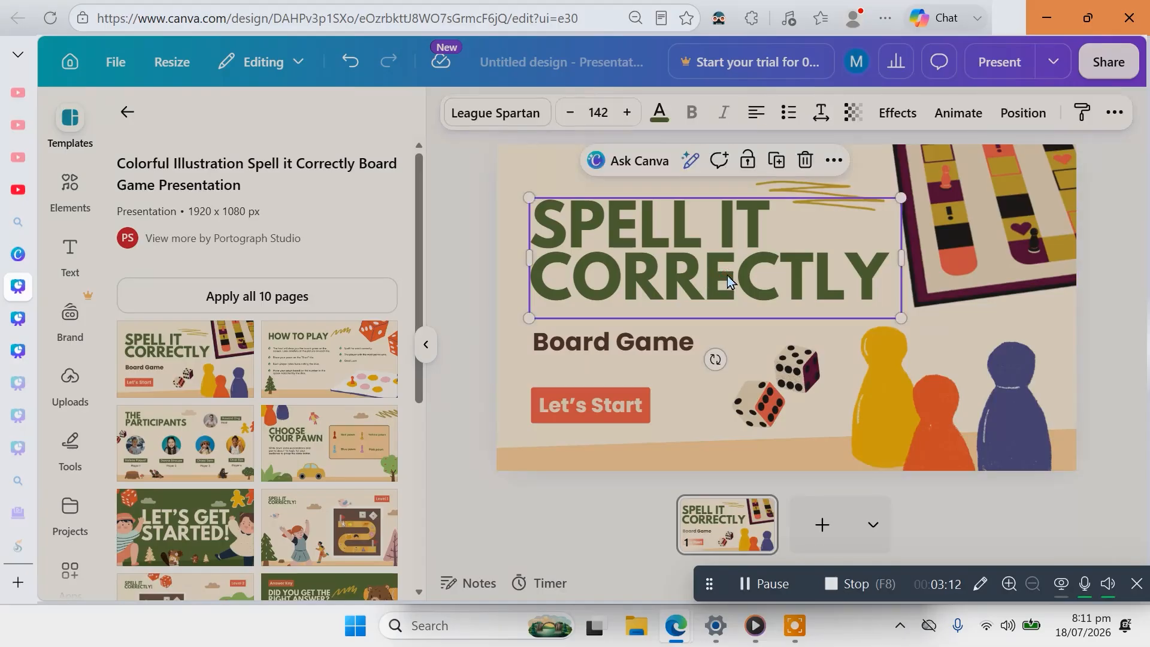
pyautogui.doubleClick(728, 280)
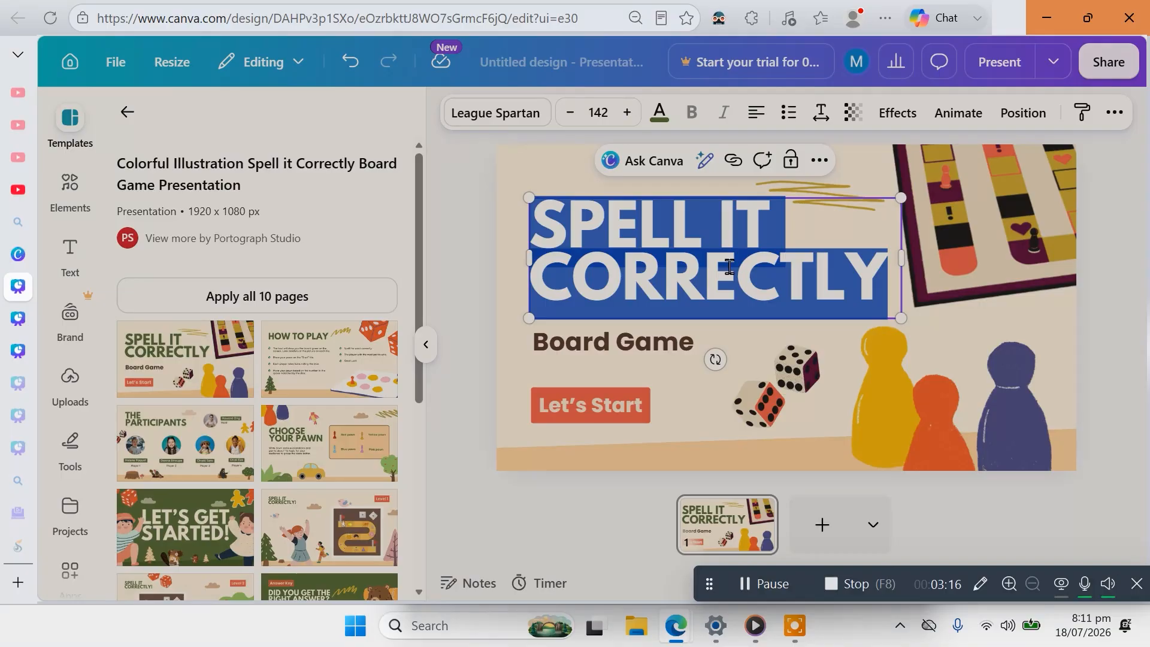
pyautogui.write('CH')
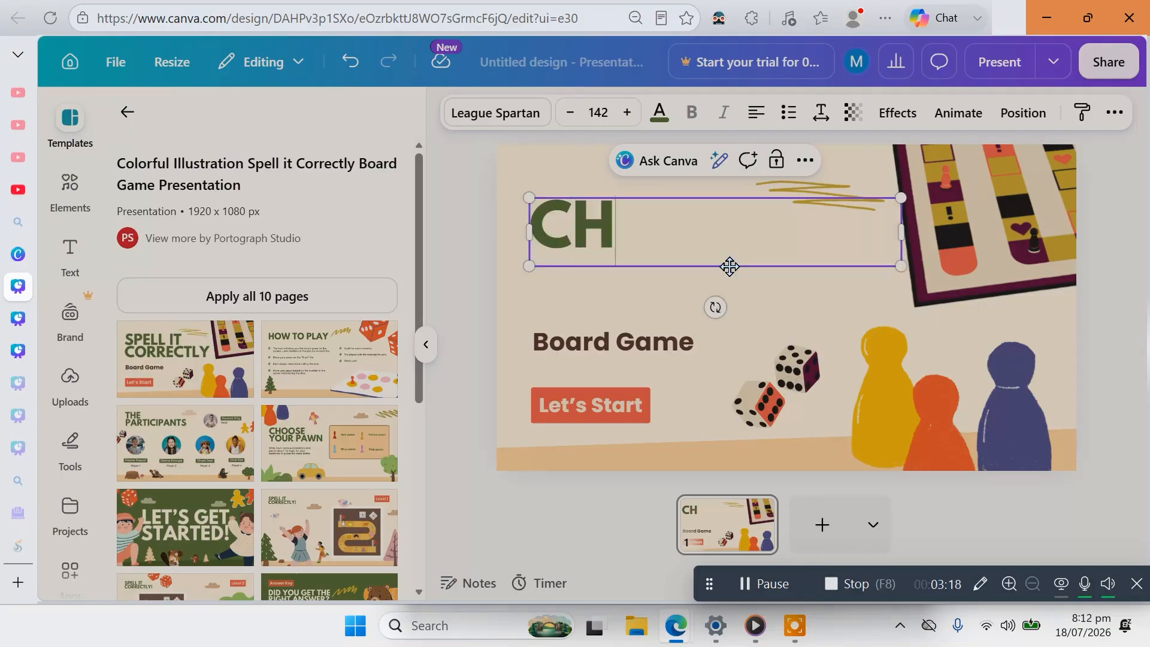
pyautogui.write('ECKERS')
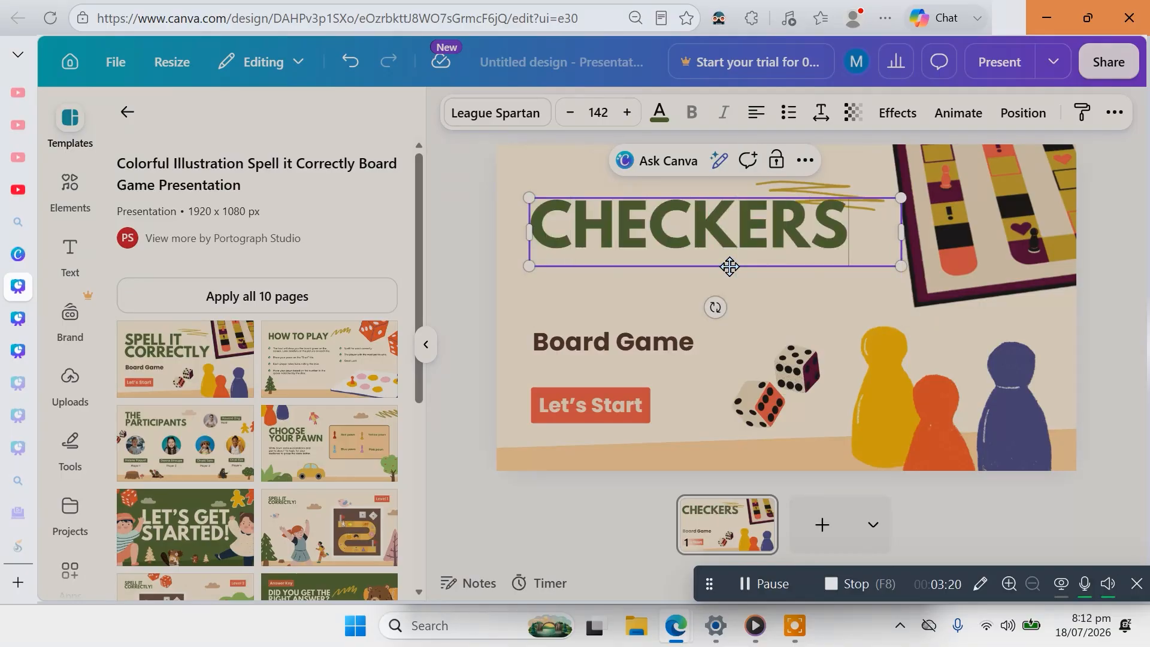
# Delete the game board illustration from the slide's upper-right corner.
pyautogui.click(692, 339)
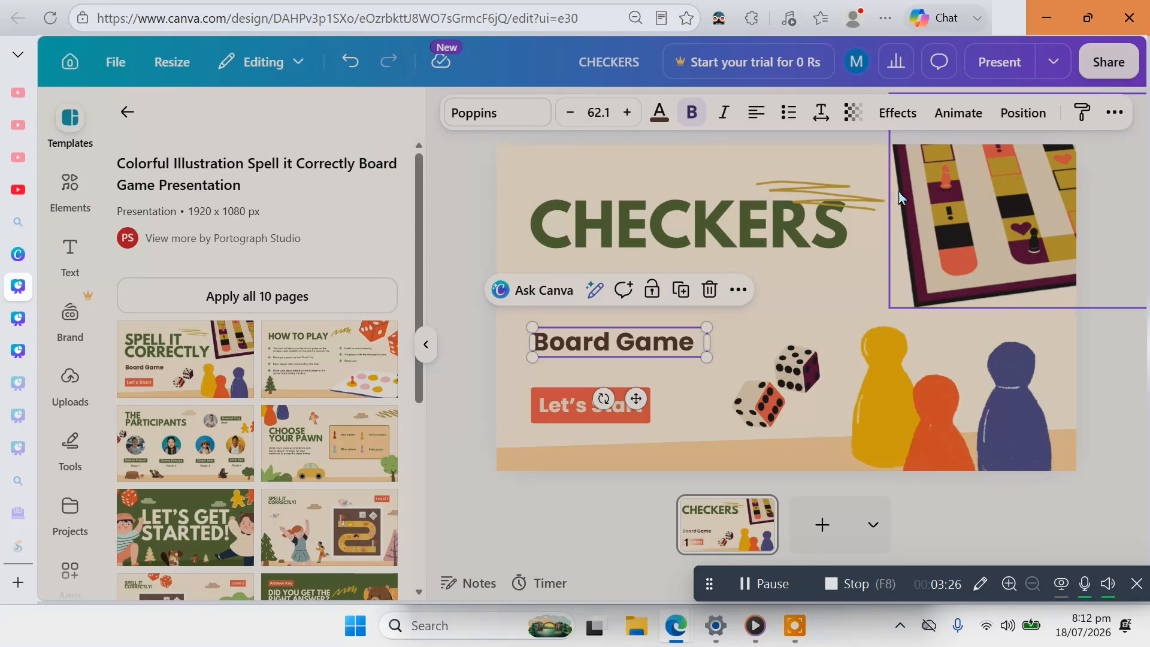
pyautogui.click(958, 243)
pyautogui.press('Delete')
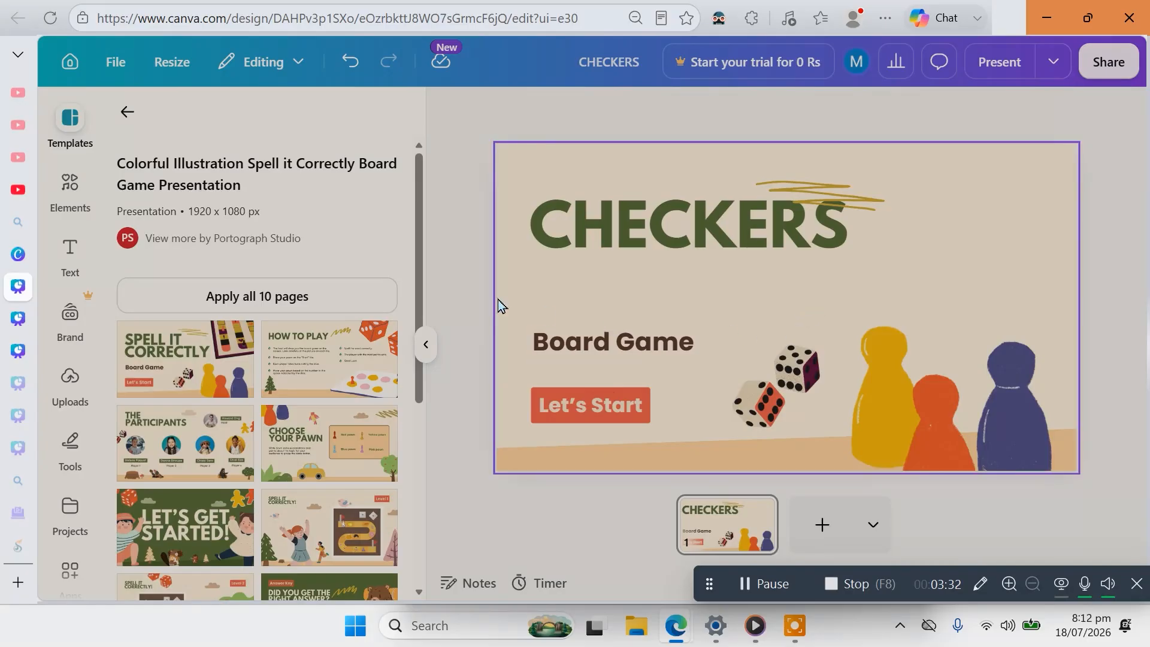
# Search the elements for "checkers" and show all matching graphics.
pyautogui.click(70, 198)
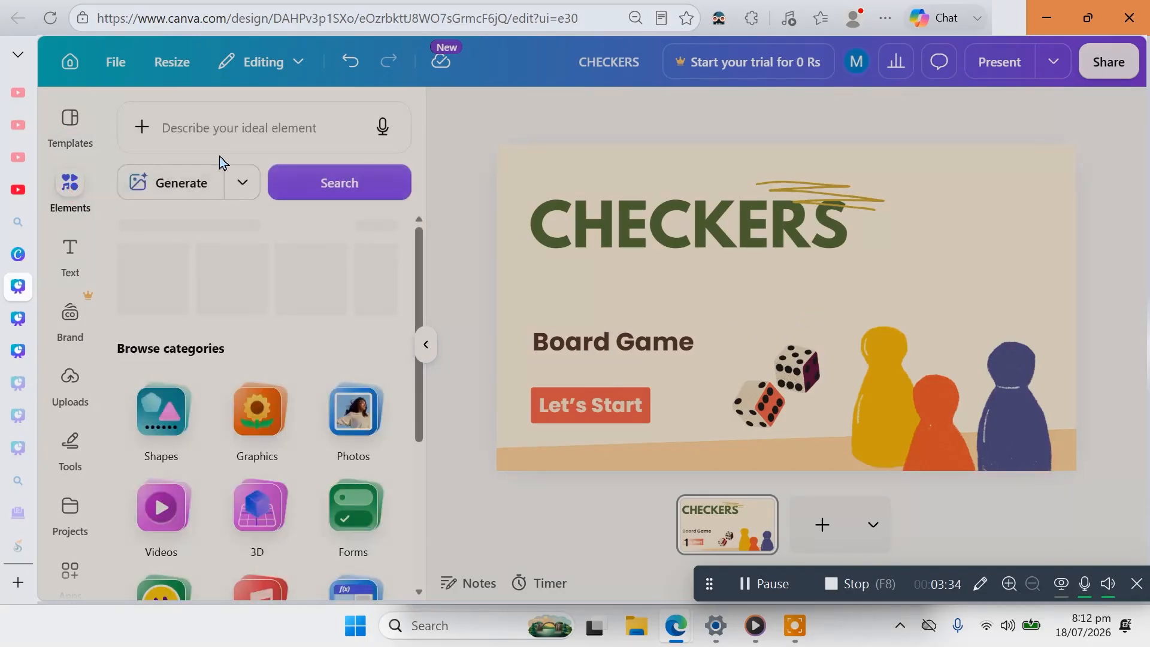
pyautogui.click(236, 129)
pyautogui.write('chec')
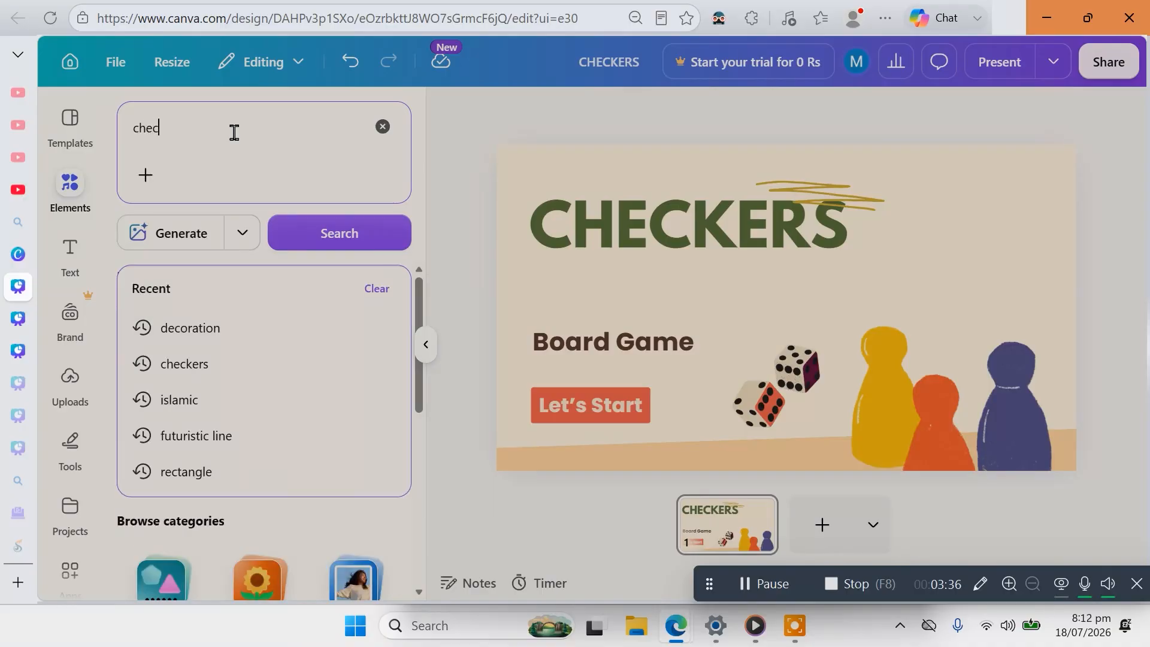
pyautogui.write('kers')
pyautogui.press('Return')
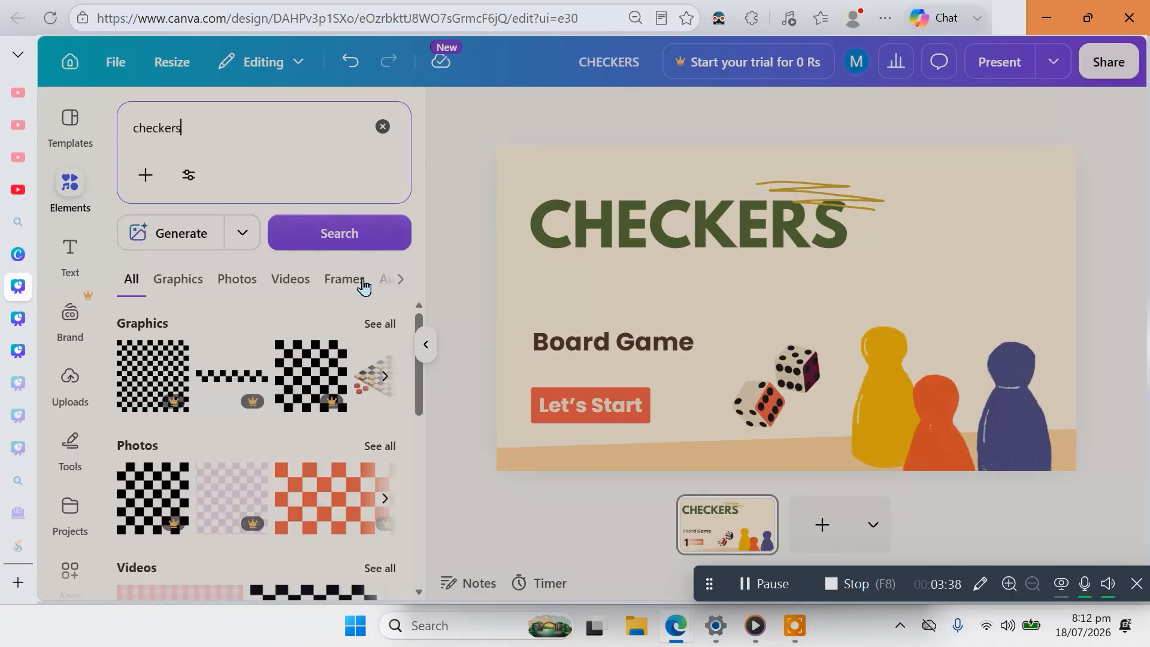
pyautogui.click(389, 327)
pyautogui.scroll(-2, 377, 371)
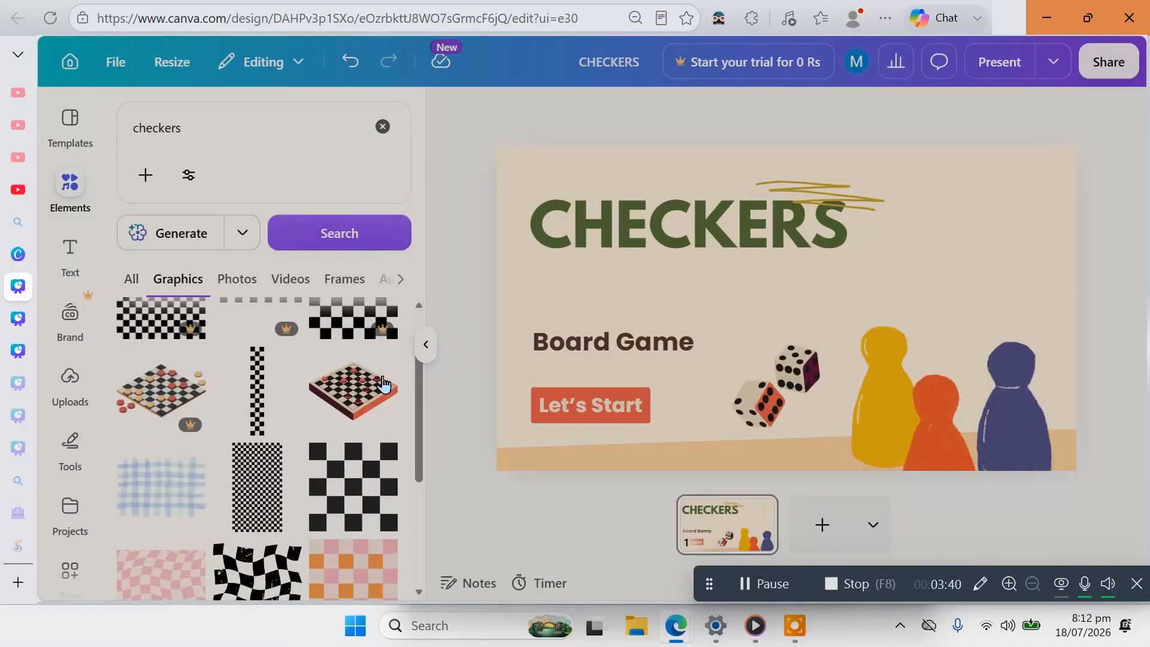
# Insert the free checkers board graphic with red and maroon edges and place it in the slide's upper-right corner.
pyautogui.click(369, 400)
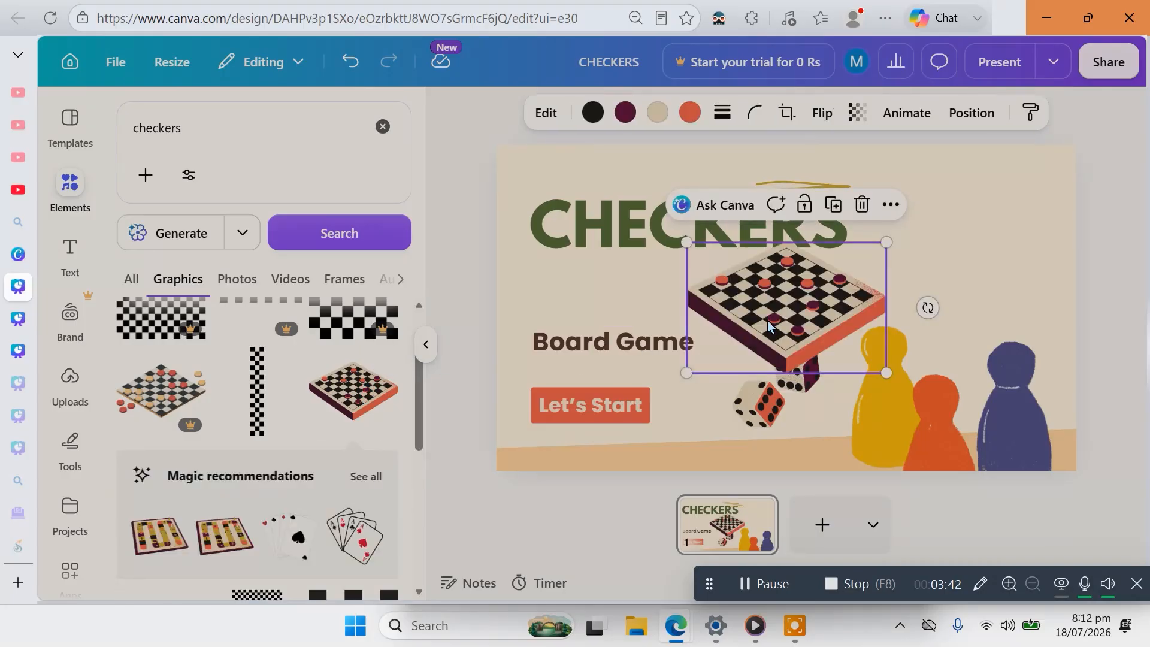
pyautogui.moveTo(769, 325); pyautogui.dragTo(971, 226)
pyautogui.click(1140, 390)
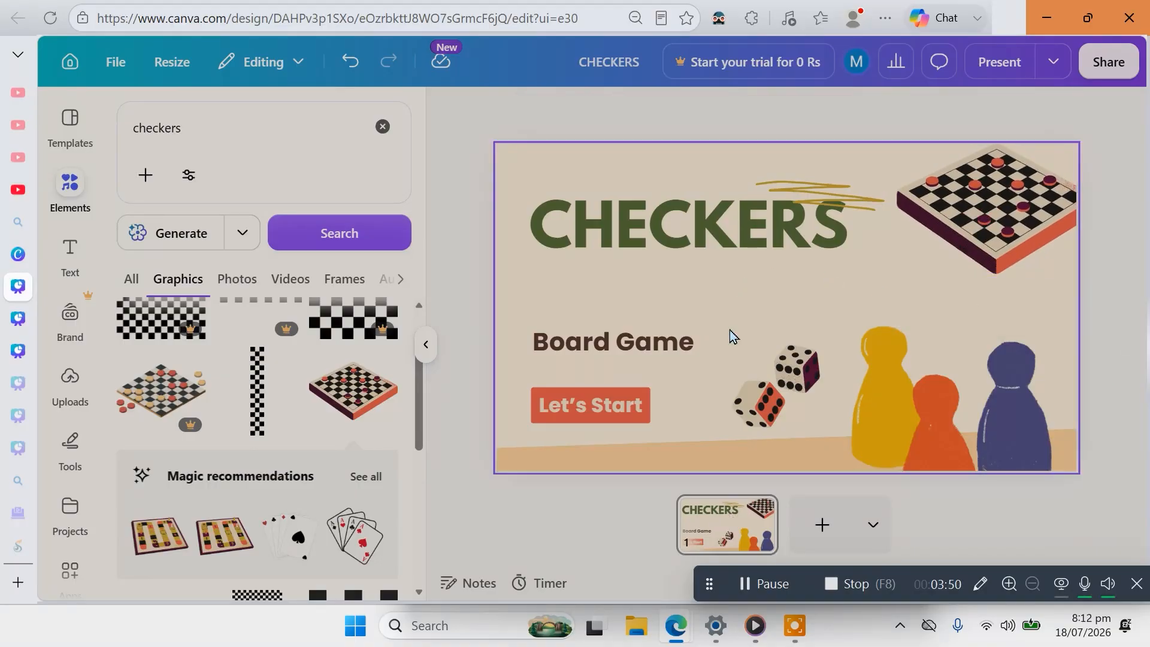
# Change the font of the CHECKERS title to DM Sans.
pyautogui.click(683, 224)
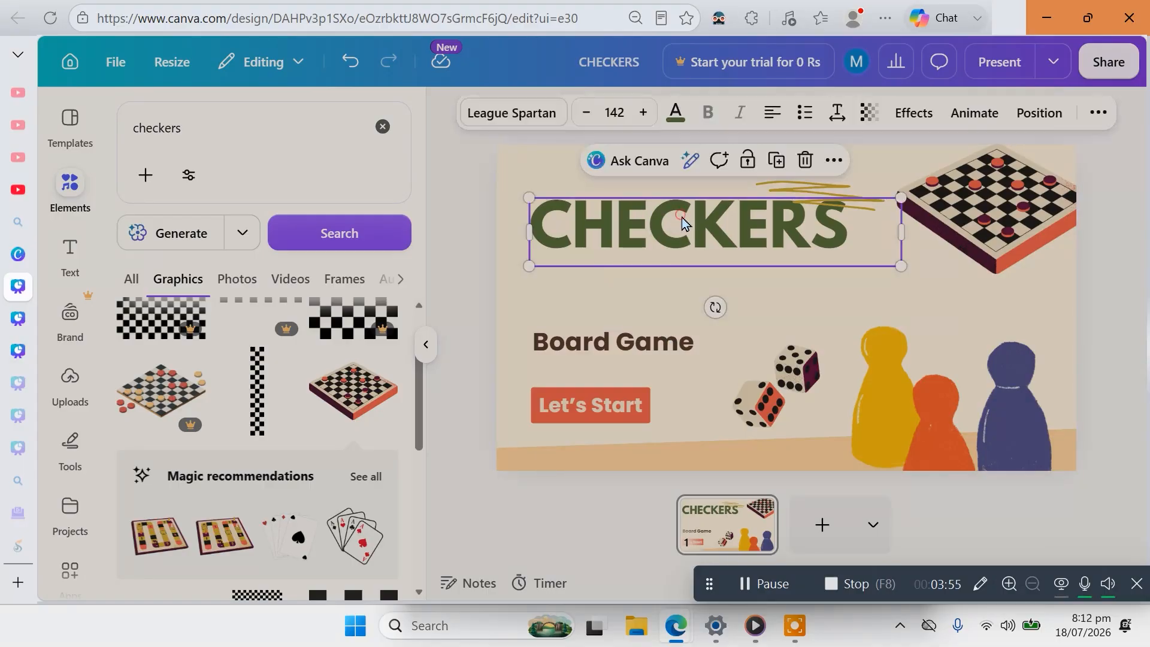
pyautogui.click(520, 114)
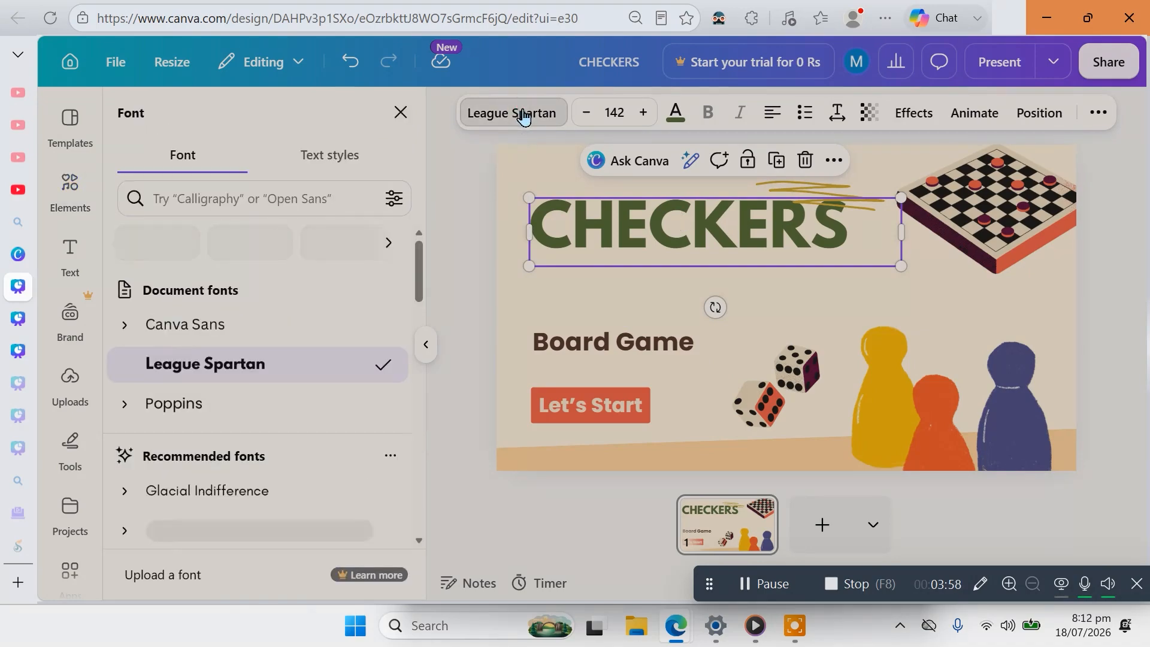
pyautogui.scroll(-5, 277, 362)
pyautogui.scroll(-3, 277, 363)
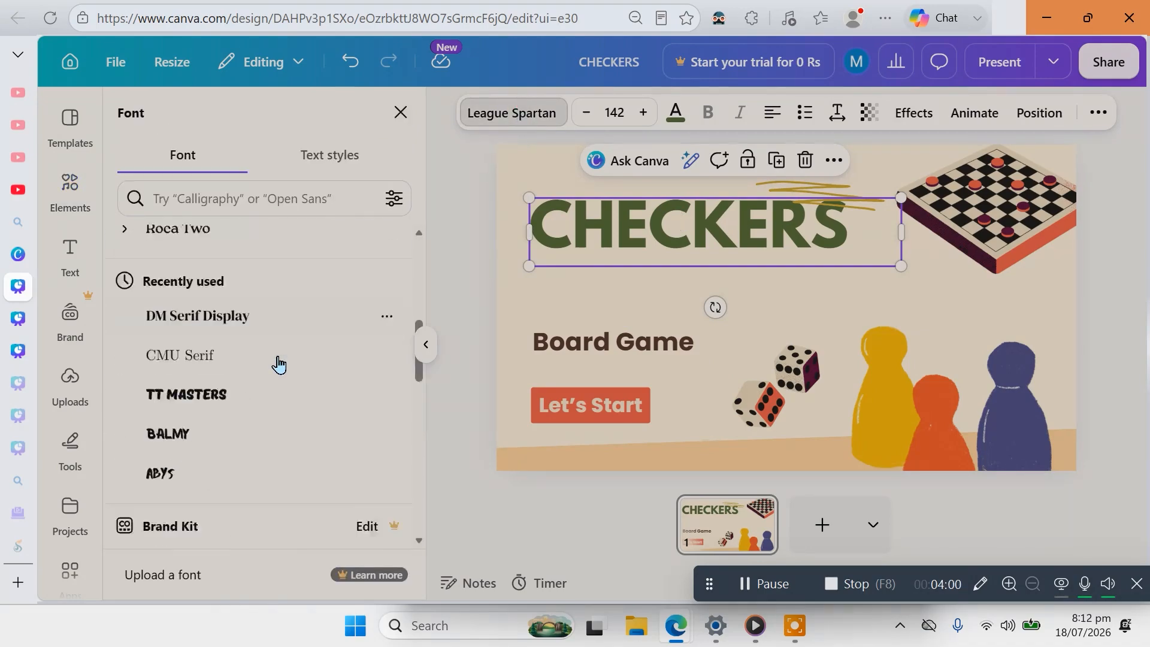
pyautogui.scroll(-5, 278, 362)
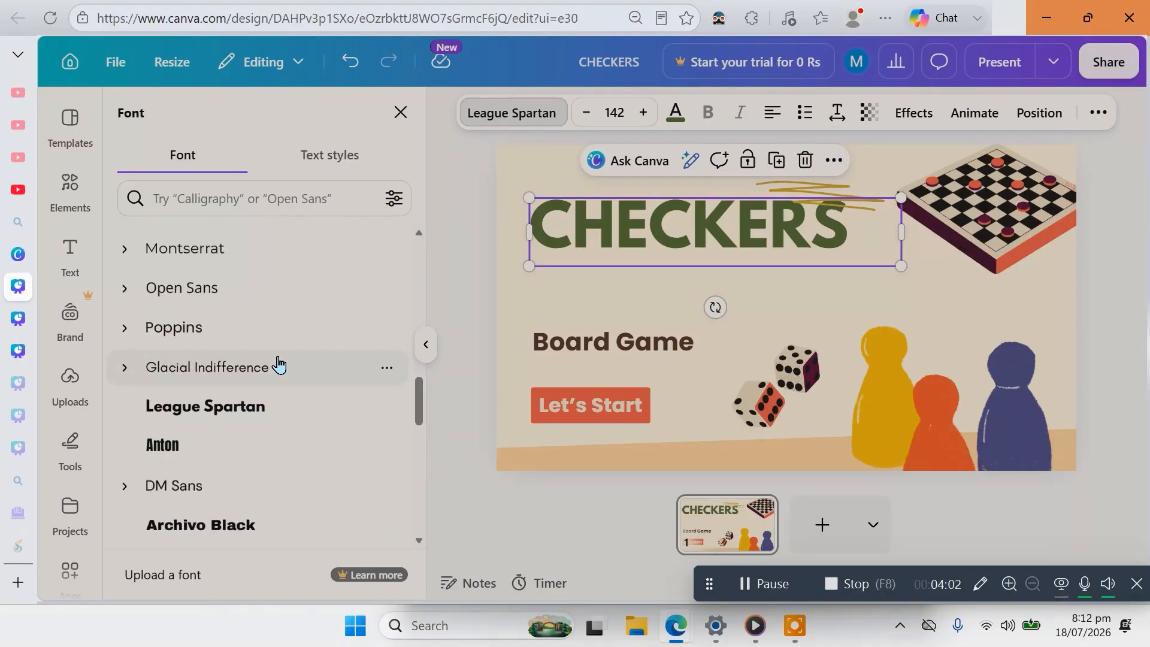
pyautogui.scroll(-2, 277, 362)
pyautogui.click(277, 362)
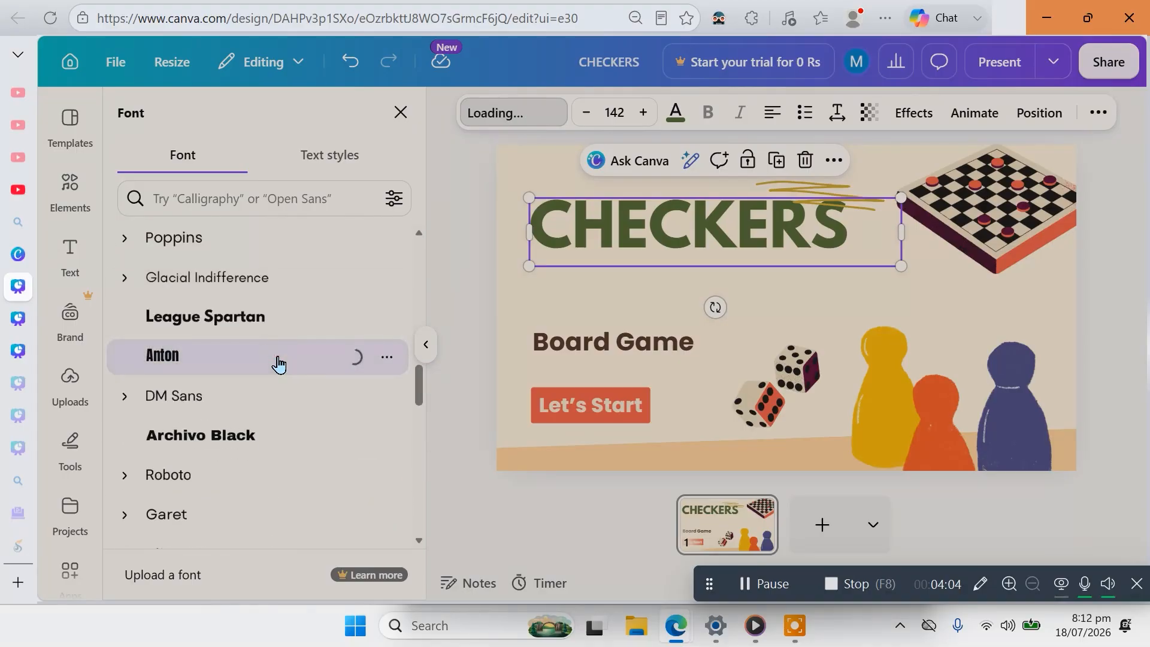
pyautogui.click(264, 412)
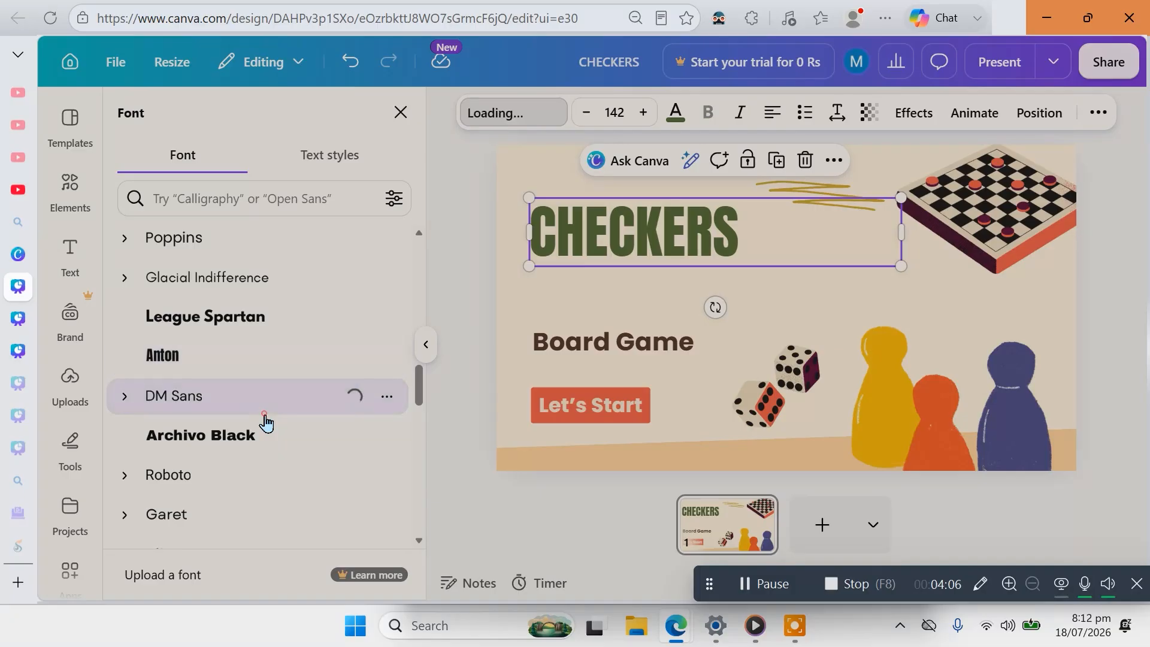
# Move the "Board Game" subtitle and the "Let's Start" label up so they sit closely beneath the CHECKERS title.
pyautogui.click(585, 355)
pyautogui.moveTo(585, 355); pyautogui.dragTo(584, 289)
pyautogui.click(570, 413)
pyautogui.moveTo(570, 414); pyautogui.dragTo(568, 344)
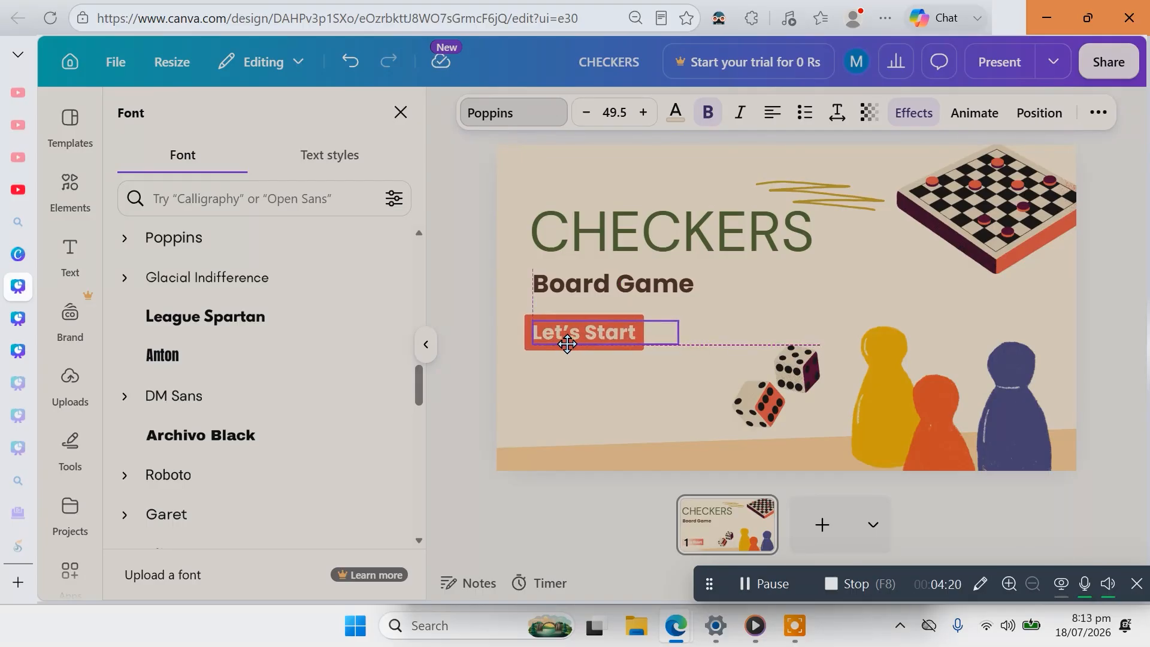
pyautogui.moveTo(568, 344); pyautogui.dragTo(568, 344)
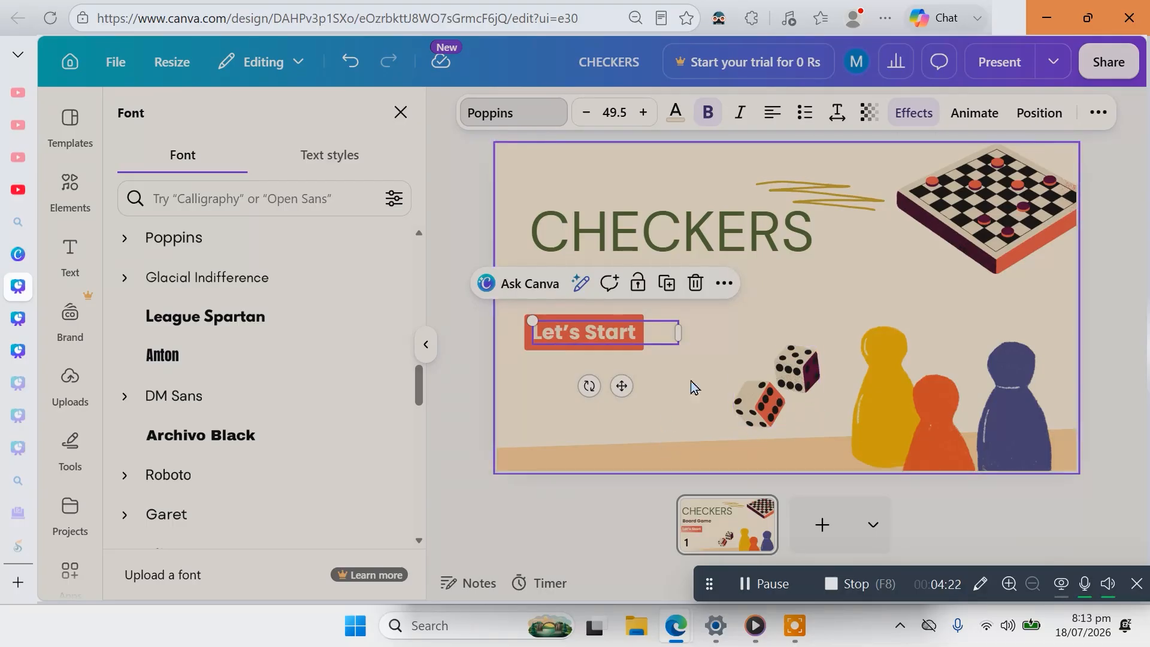
pyautogui.click(705, 289)
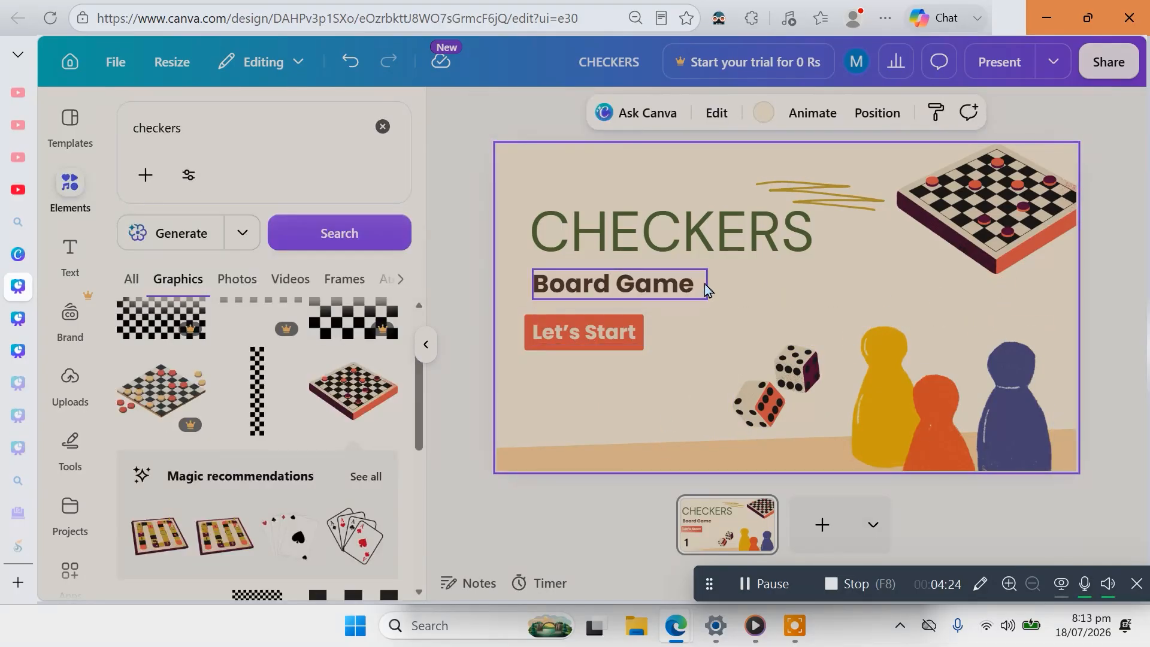
# Reposition the "Board Game" subtitle and the "Let's Start" label so they align with the left edge of the CHECKERS title.
pyautogui.click(607, 337)
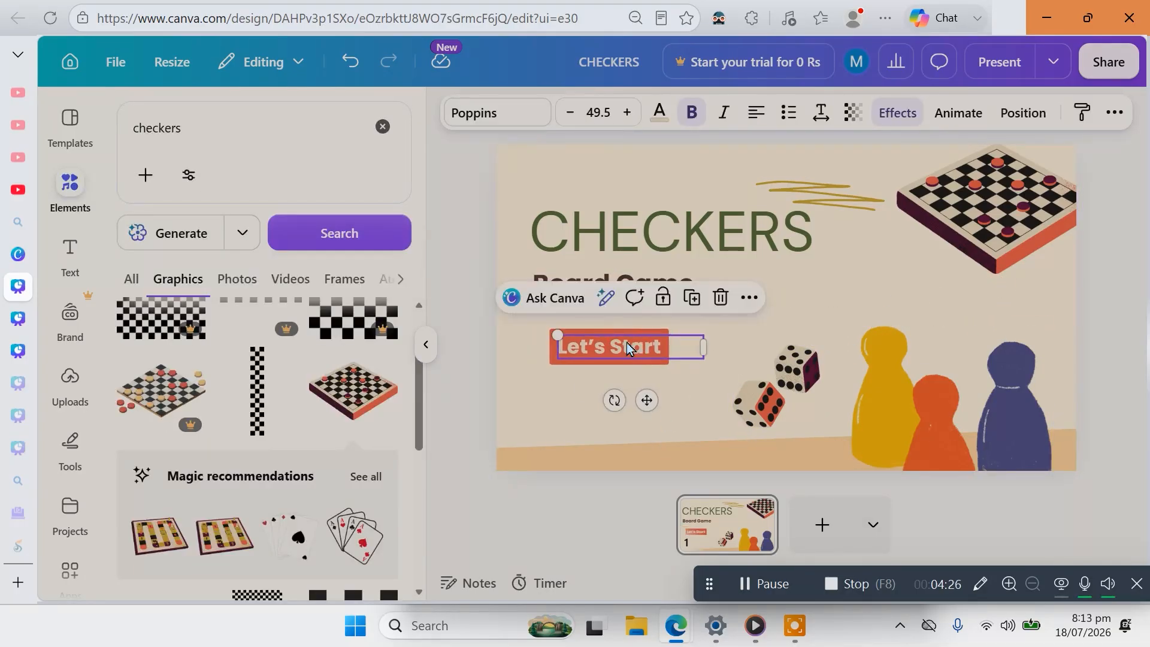
pyautogui.click(594, 283)
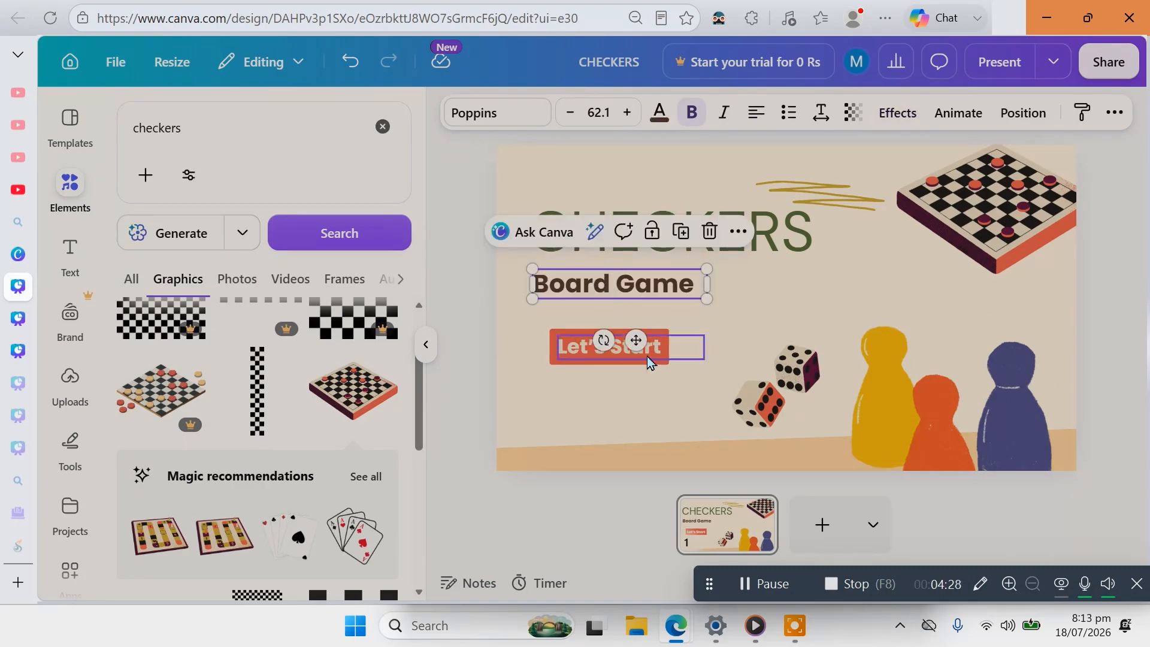
pyautogui.click(627, 358)
pyautogui.click(475, 346)
pyautogui.moveTo(554, 287)
pyautogui.mouseDown()
pyautogui.moveTo(561, 302)
pyautogui.moveTo(569, 289)
pyautogui.moveTo(558, 297)
pyautogui.mouseUp()
pyautogui.moveTo(566, 354); pyautogui.dragTo(547, 333)
pyautogui.click(439, 308)
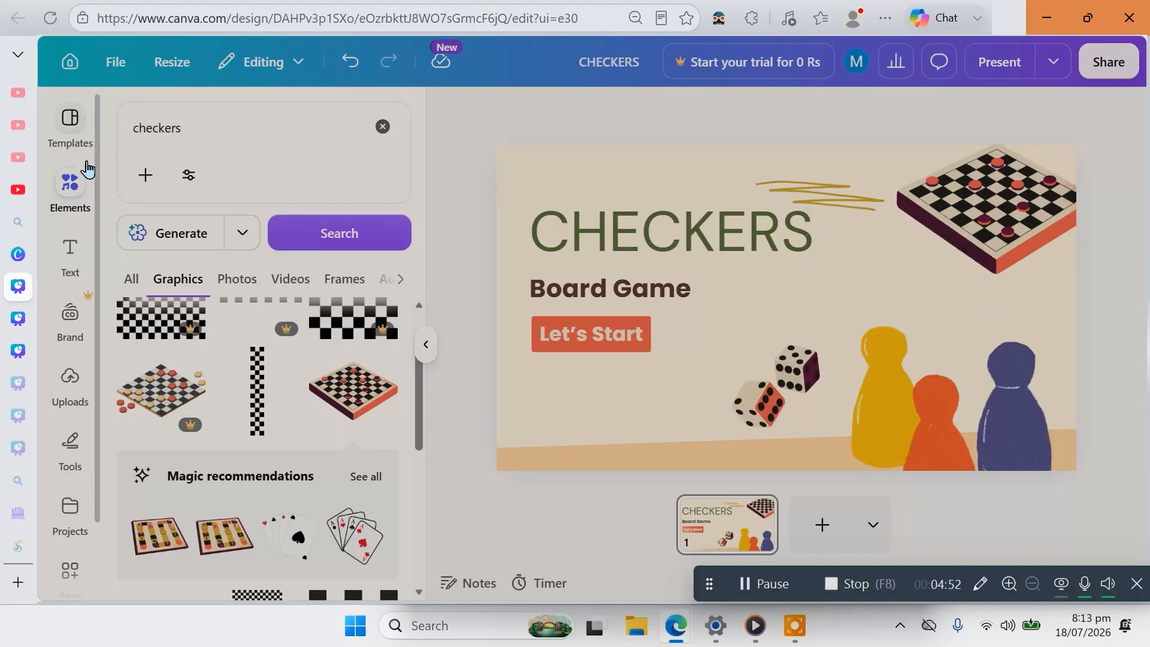
# Browse the text styles and add a small body text box to the slide.
pyautogui.click(66, 262)
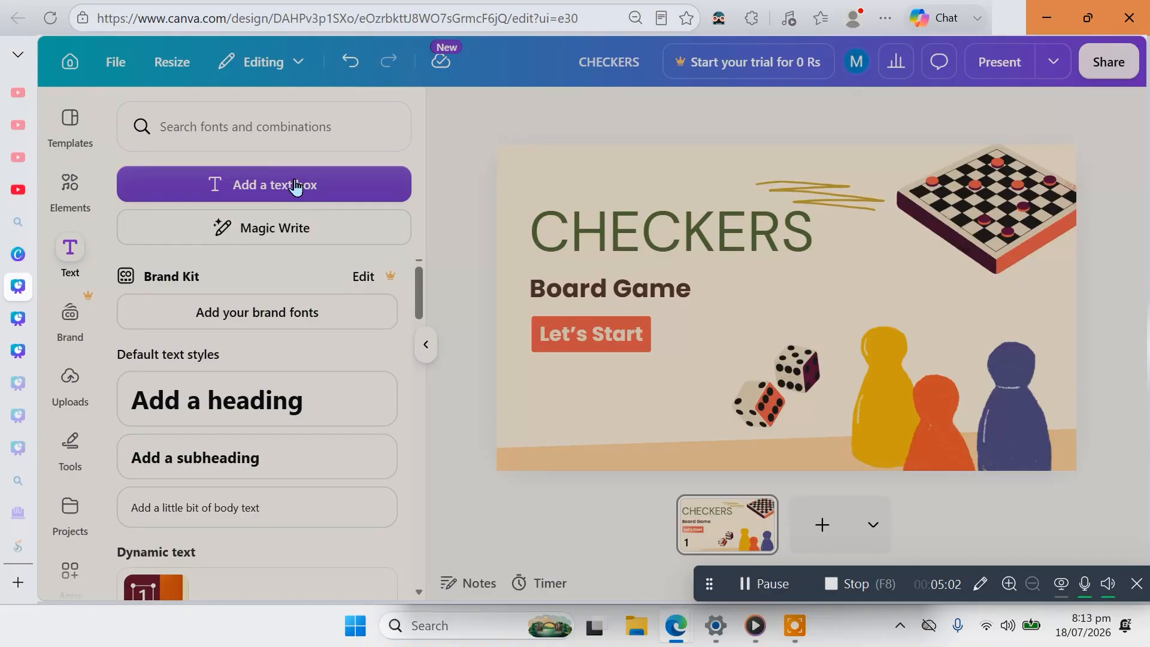
pyautogui.scroll(-5, 221, 347)
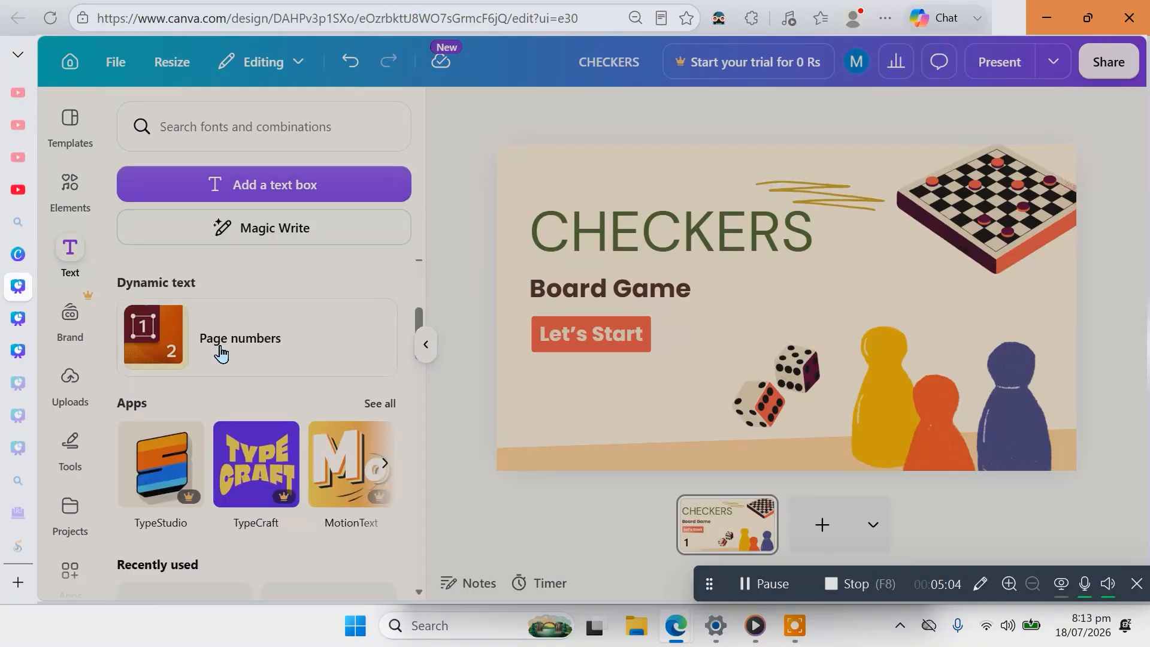
pyautogui.scroll(3, 222, 348)
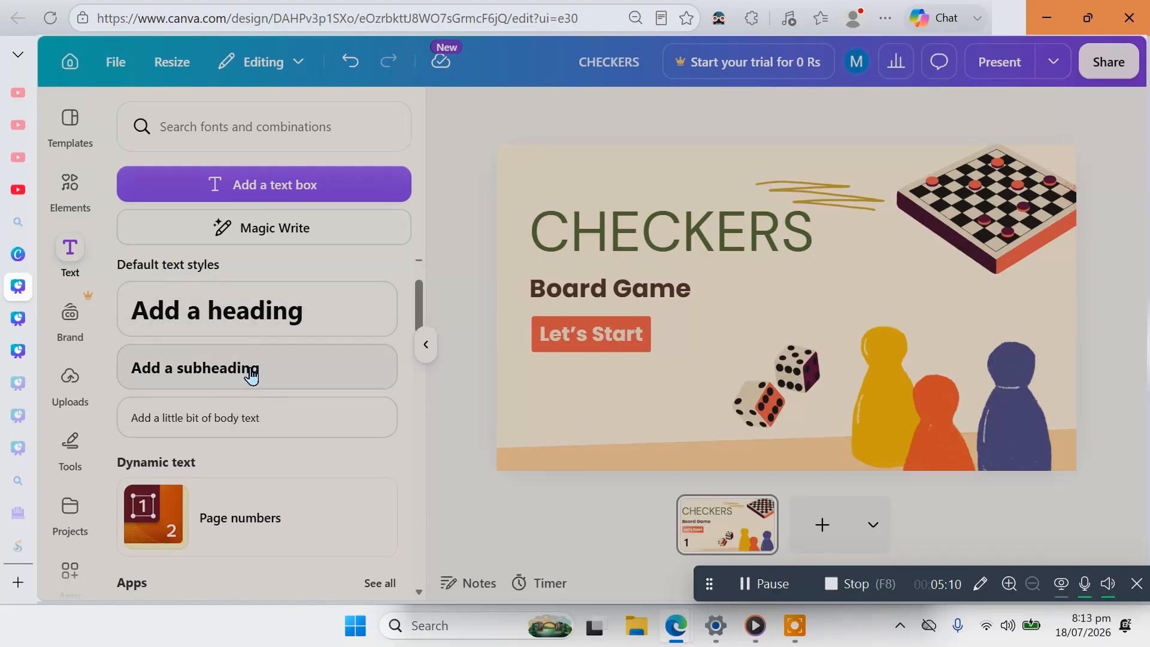
pyautogui.scroll(-2, 251, 375)
pyautogui.scroll(2, 249, 359)
pyautogui.click(275, 413)
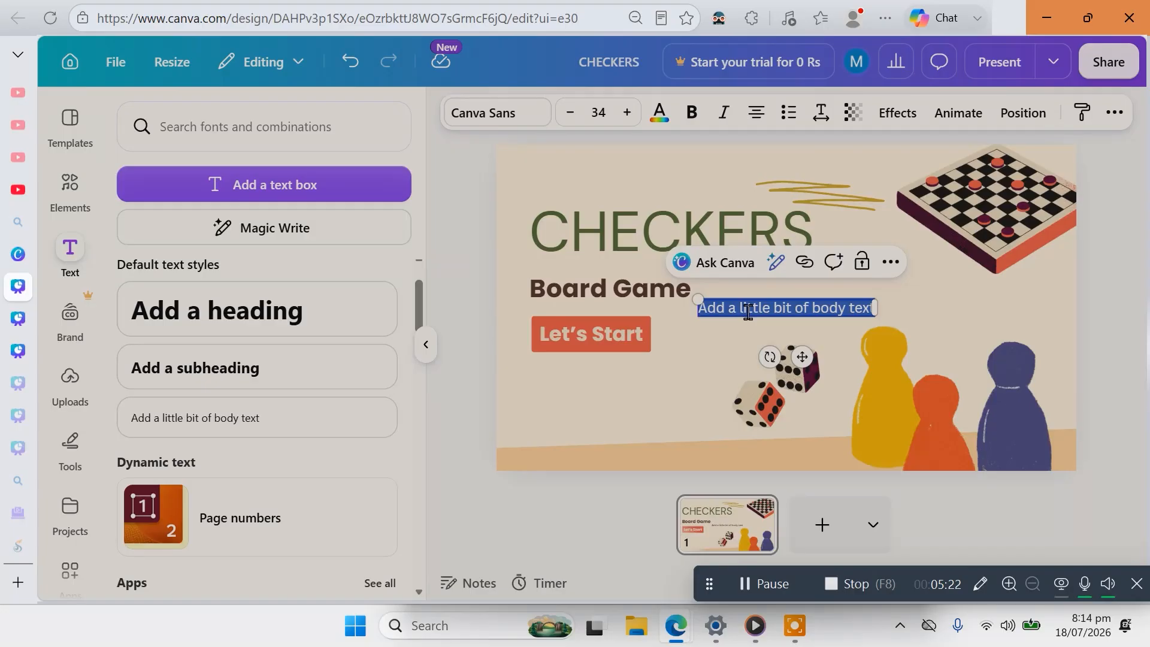
# Replace the placeholder wording of the new body text with "1v1 competition".
pyautogui.keyDown('shift'); pyautogui.click(744, 313); pyautogui.keyUp('shift')
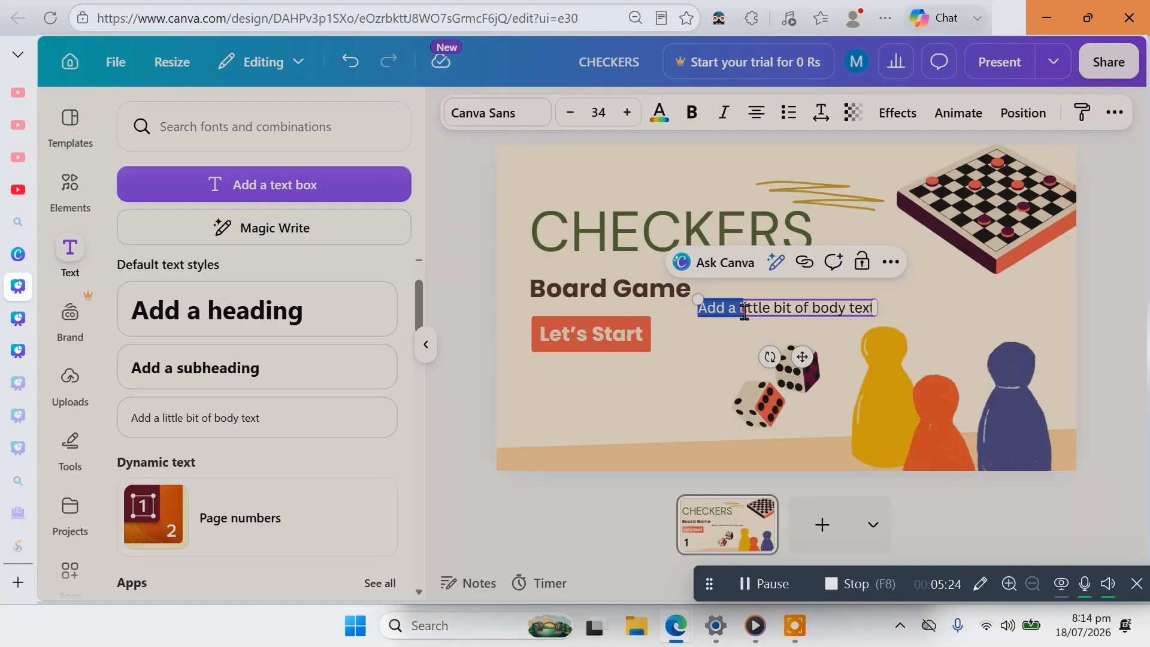
pyautogui.write('I')
pyautogui.hotkey('ctrl', 'a')
pyautogui.press('BackSpace')
pyautogui.write('I')
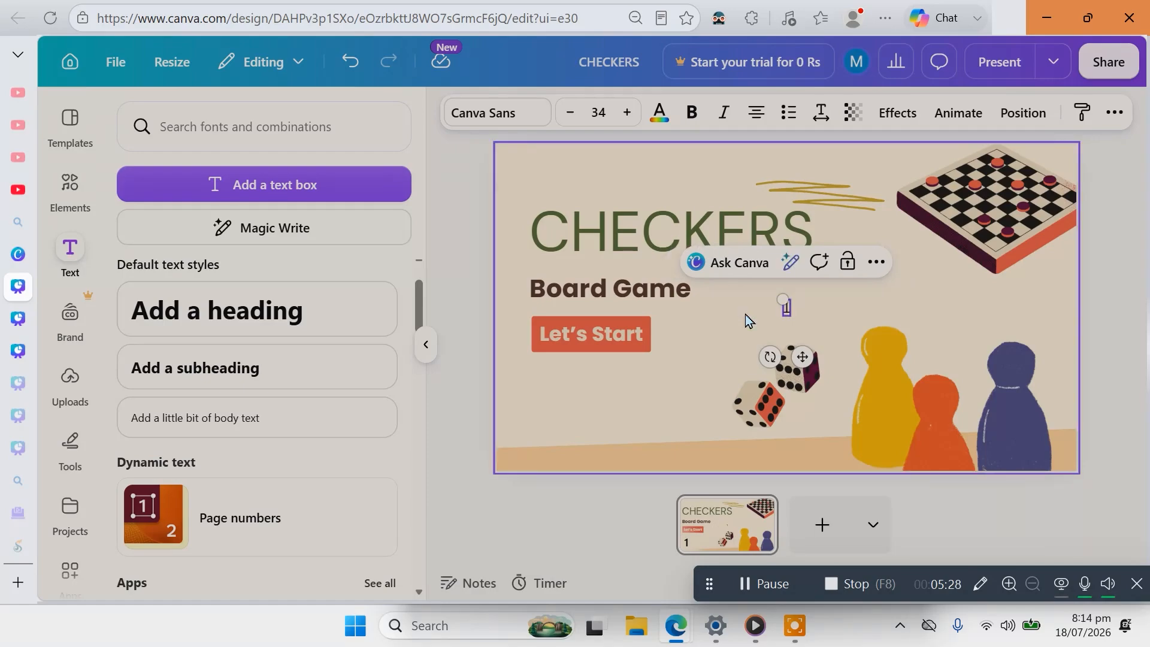
pyautogui.write('V1 competition')
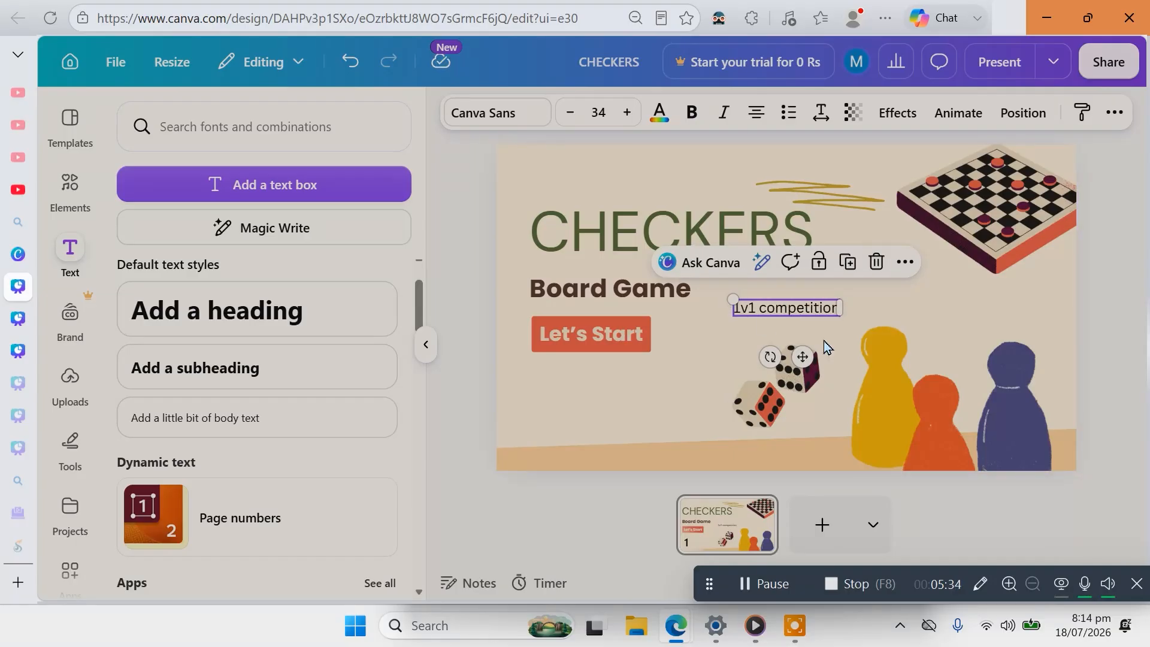
# Enlarge the "1v1 competition" text and place it beneath the "Let's Start" label, sized to end just before the dice.
pyautogui.moveTo(732, 295); pyautogui.dragTo(531, 263)
pyautogui.moveTo(659, 299); pyautogui.dragTo(642, 389)
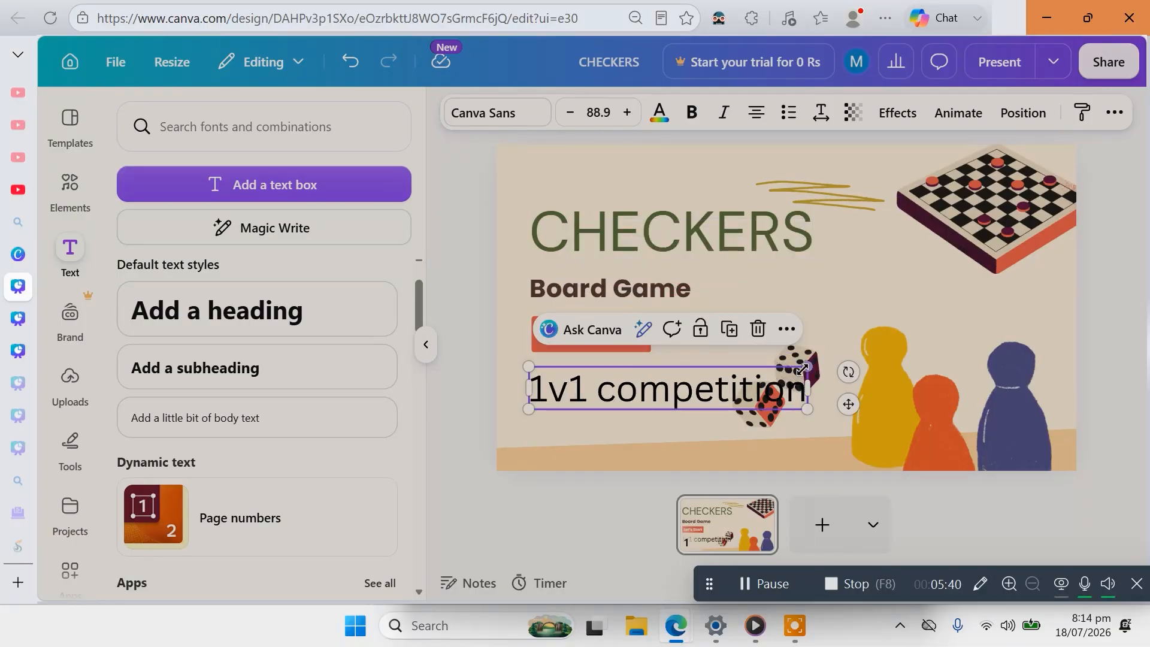
pyautogui.moveTo(808, 366); pyautogui.dragTo(714, 411)
pyautogui.click(1120, 363)
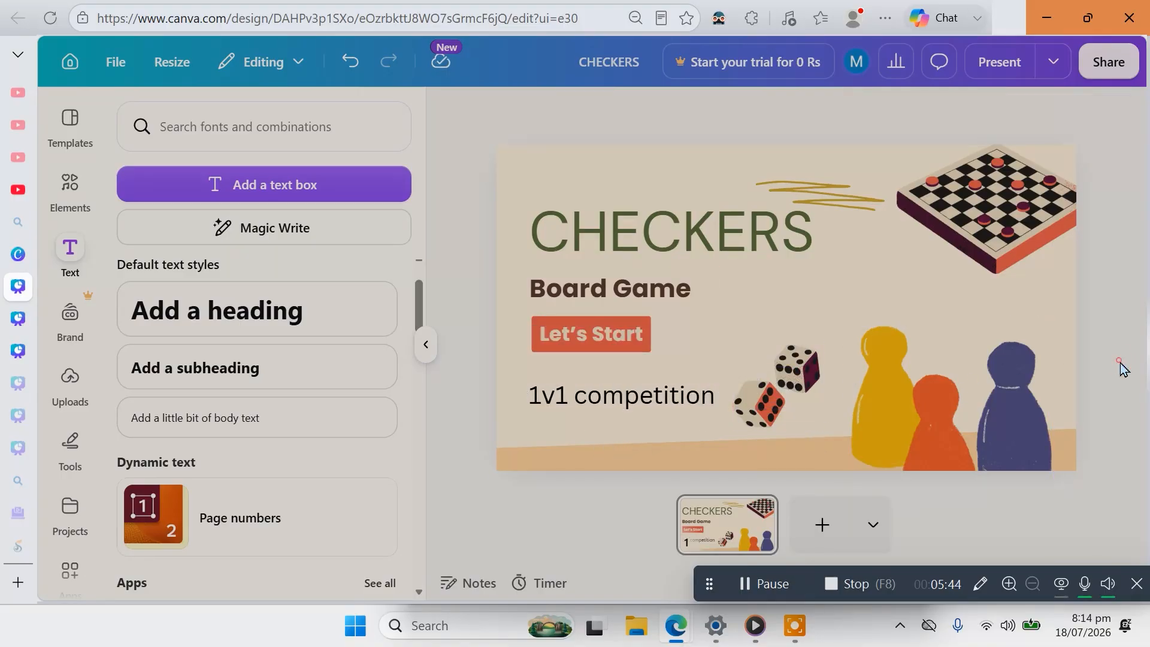
# Move the dice graphic slightly up and to the right, clear of the "1v1 competition" text.
pyautogui.click(789, 407)
pyautogui.moveTo(789, 406); pyautogui.dragTo(804, 382)
pyautogui.click(1121, 379)
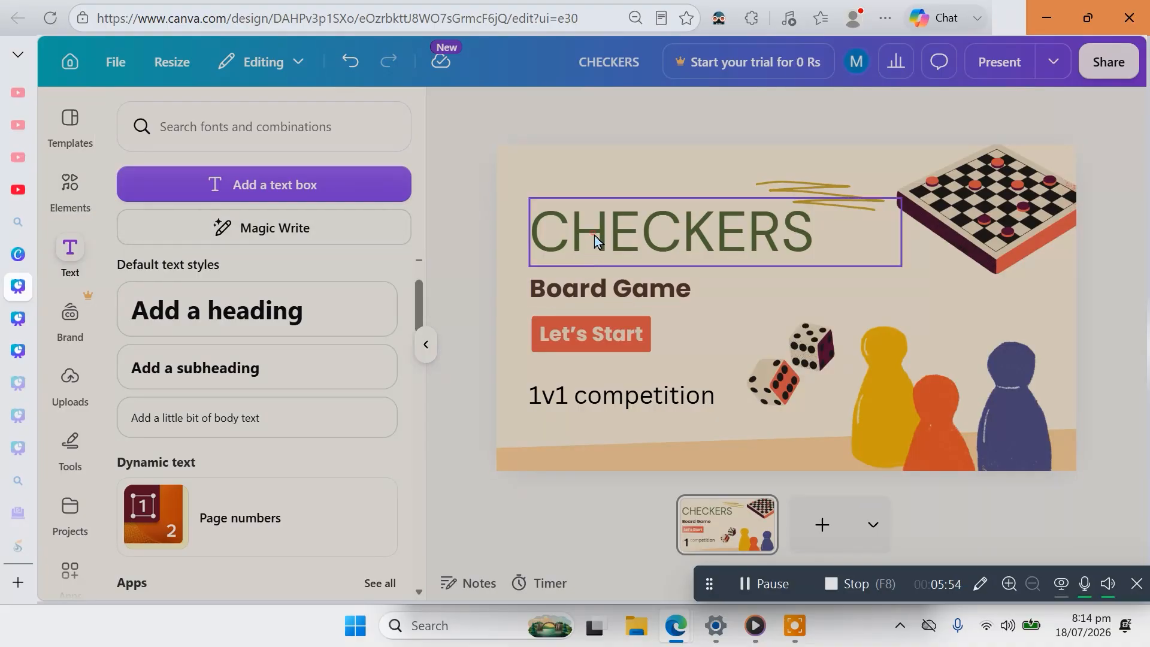
# Apply the Glow text effect to the CHECKERS title and look through the other available effects.
pyautogui.click(695, 233)
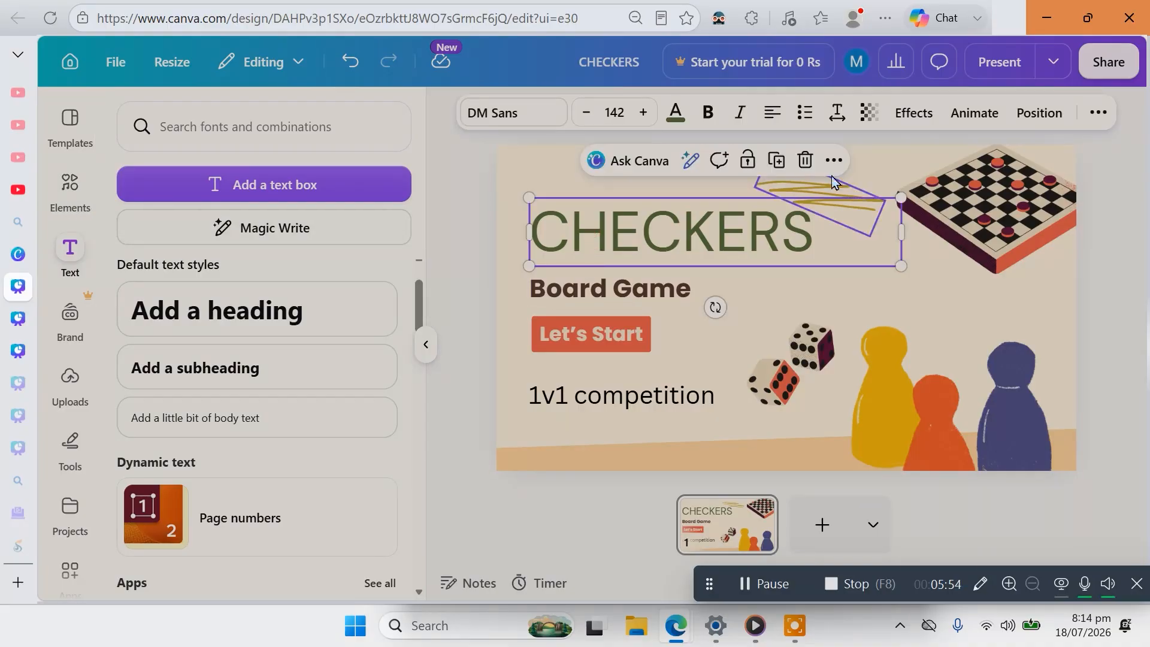
pyautogui.click(900, 127)
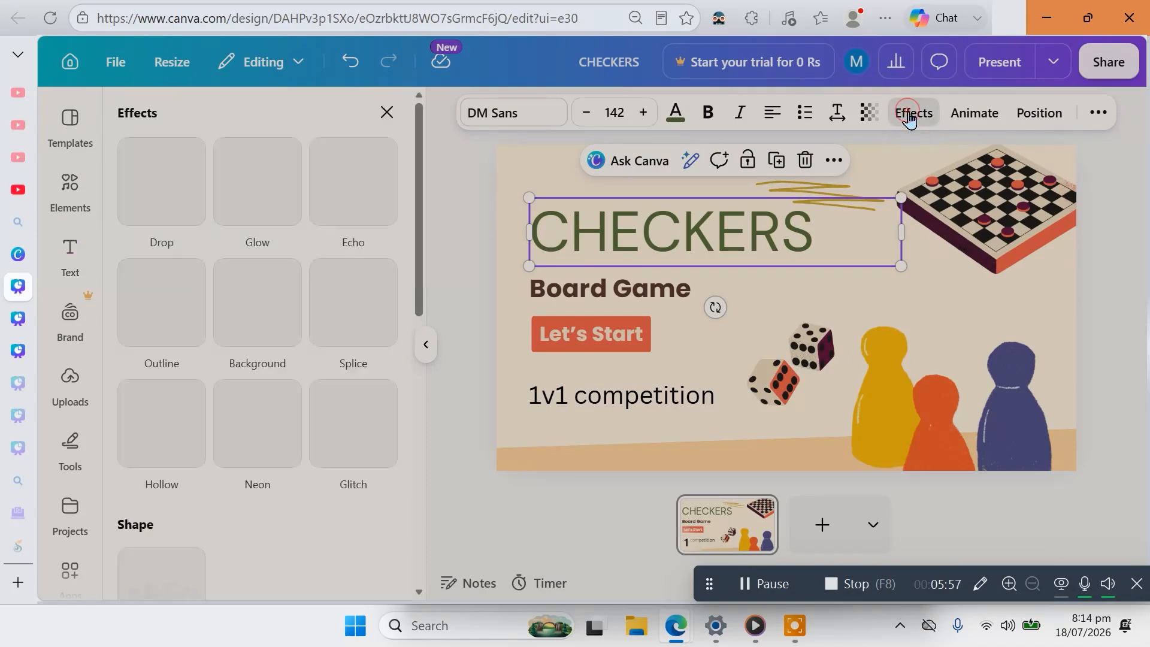
pyautogui.click(279, 220)
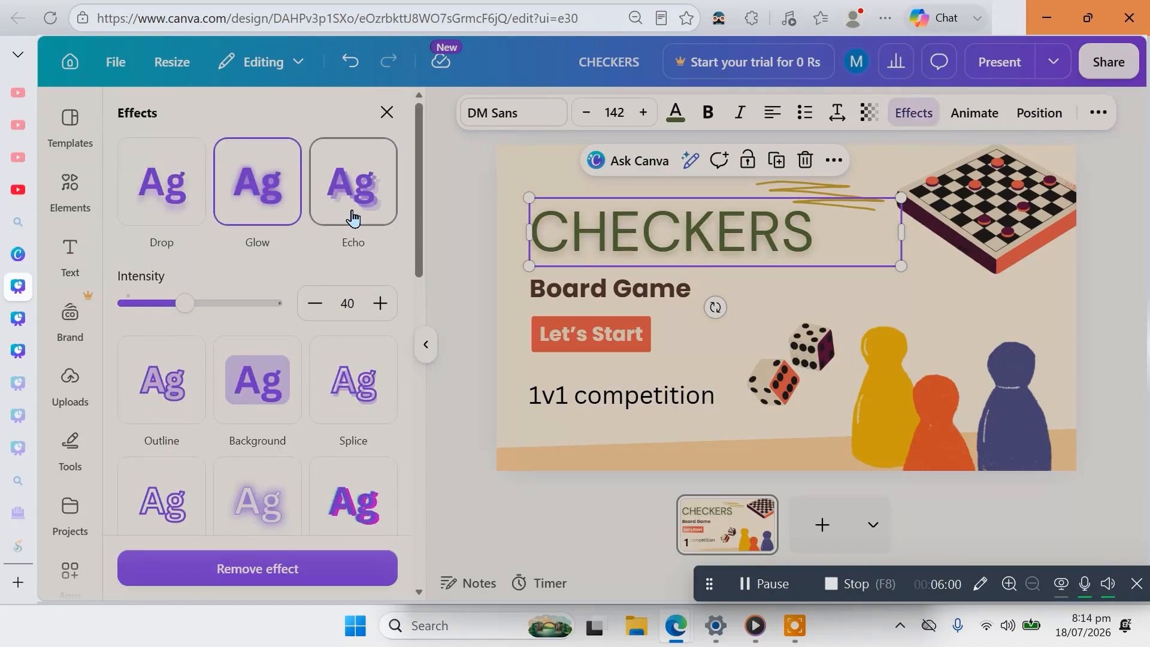
pyautogui.moveTo(185, 301)
pyautogui.mouseDown()
pyautogui.moveTo(216, 299)
pyautogui.moveTo(184, 296)
pyautogui.mouseUp()
pyautogui.scroll(-3, 249, 367)
pyautogui.scroll(-3, 267, 379)
pyautogui.scroll(3, 266, 380)
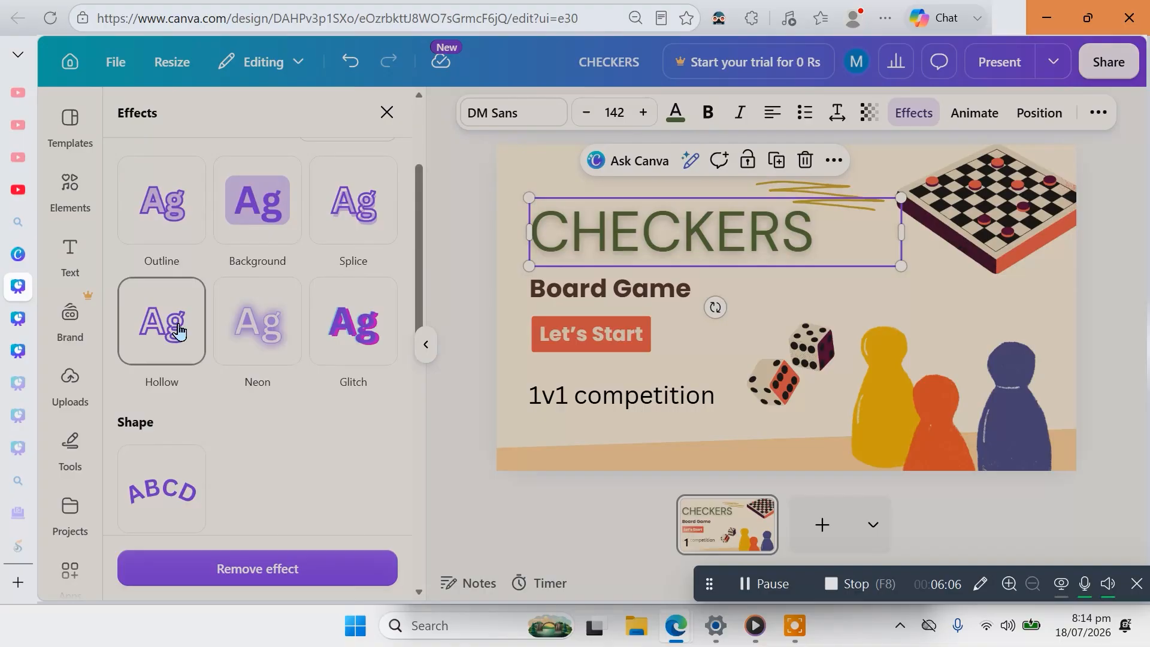
# Try the Neon and Glitch effects on the CHECKERS title and return it to the Glow effect.
pyautogui.click(265, 339)
pyautogui.click(392, 316)
pyautogui.scroll(2, 269, 222)
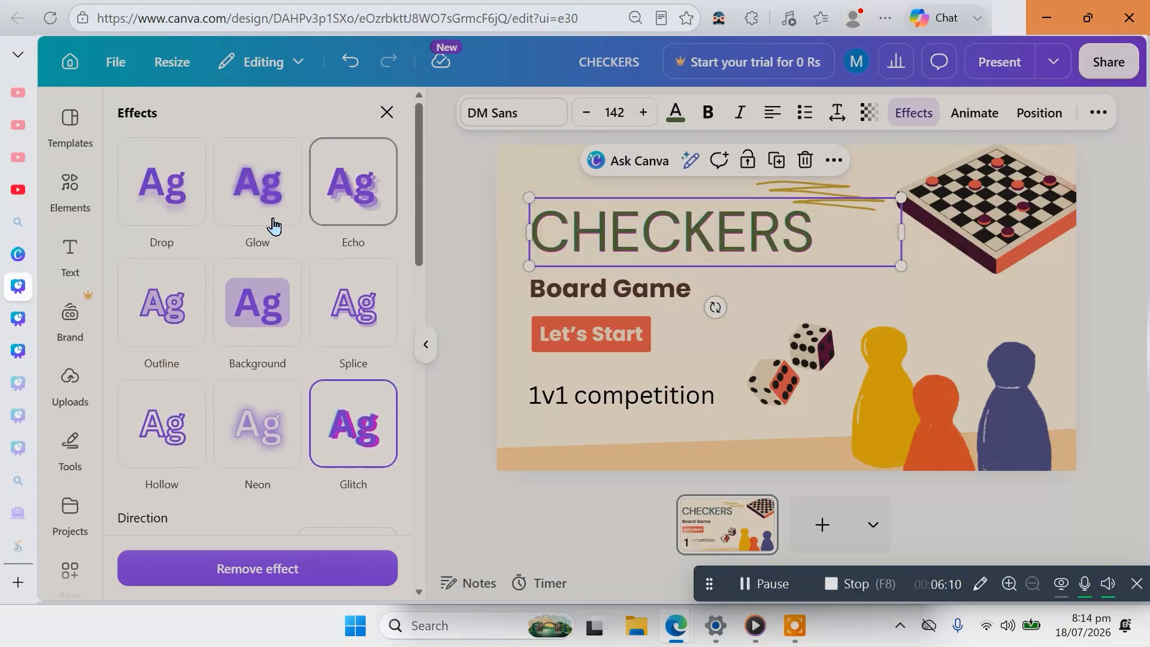
pyautogui.click(268, 217)
pyautogui.click(428, 277)
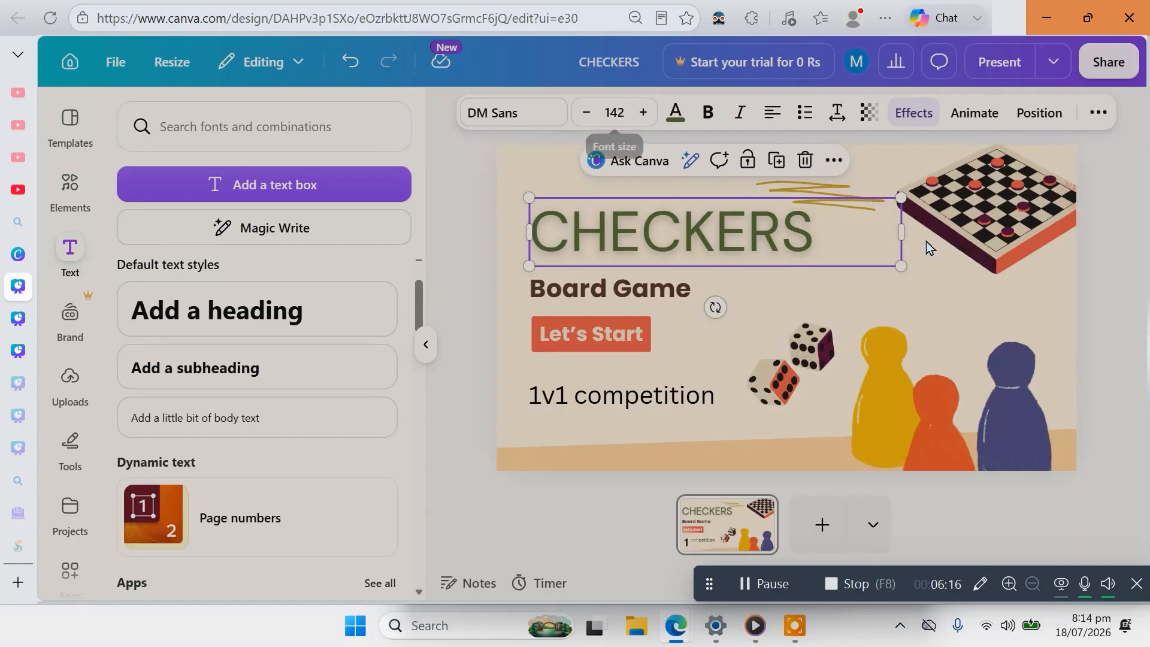
pyautogui.click(1102, 291)
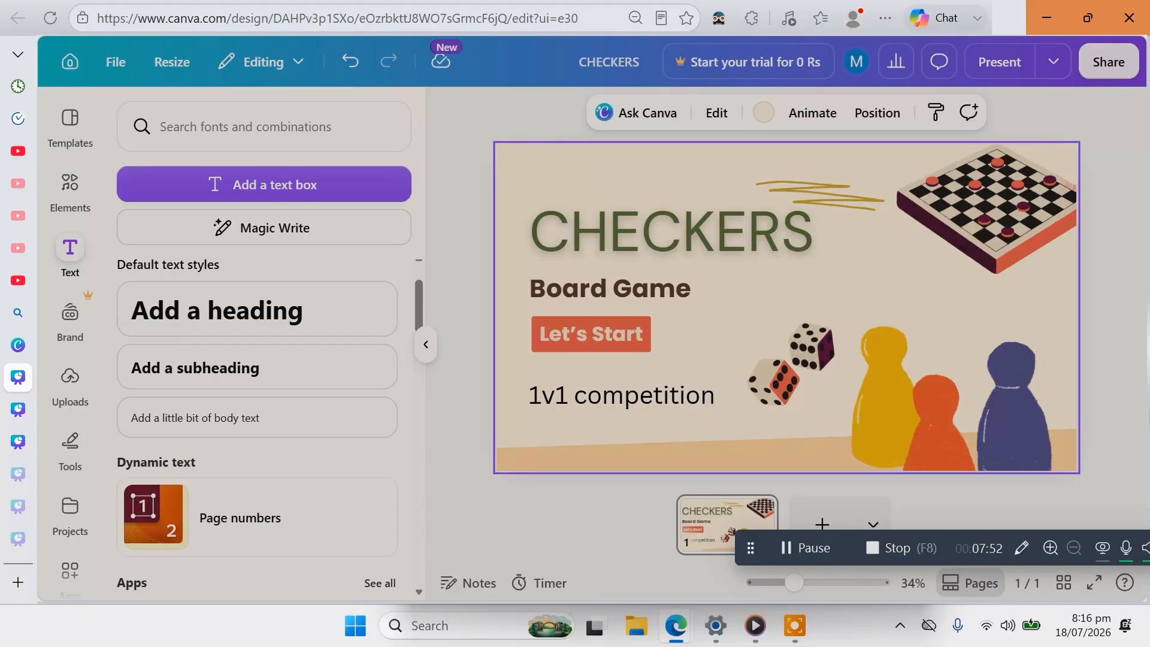
# Examine the slide's layer stack from the topmost text down and select the background layer.
pyautogui.hotkey('alt', '1')
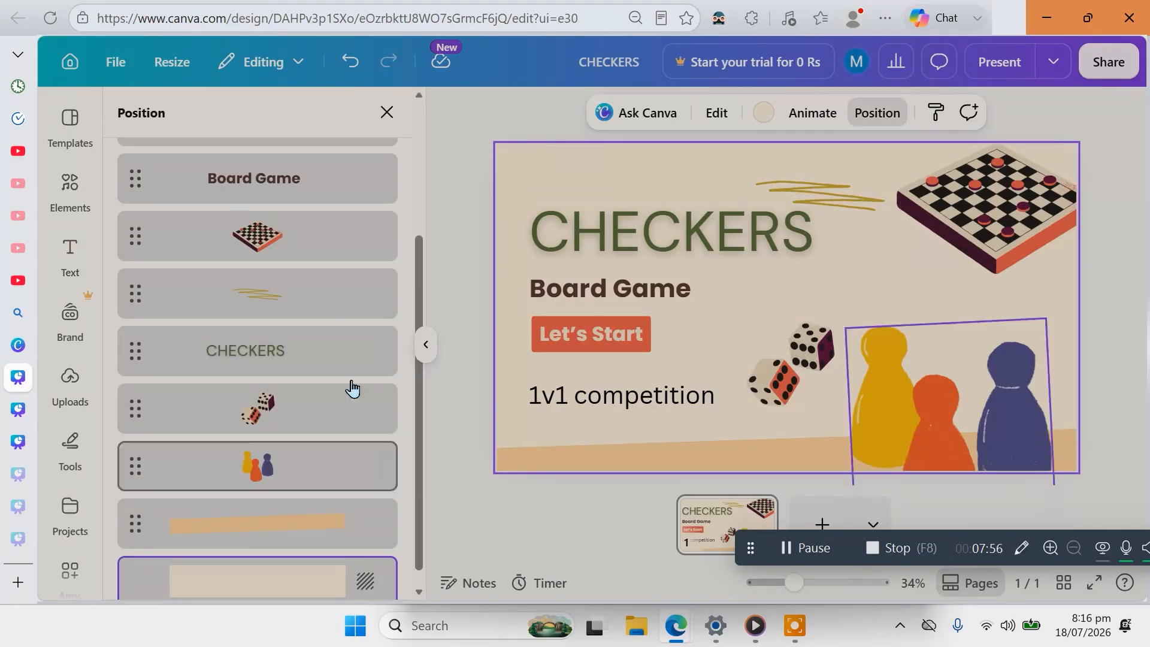
pyautogui.scroll(3, 304, 294)
pyautogui.scroll(-3, 304, 294)
pyautogui.scroll(3, 304, 294)
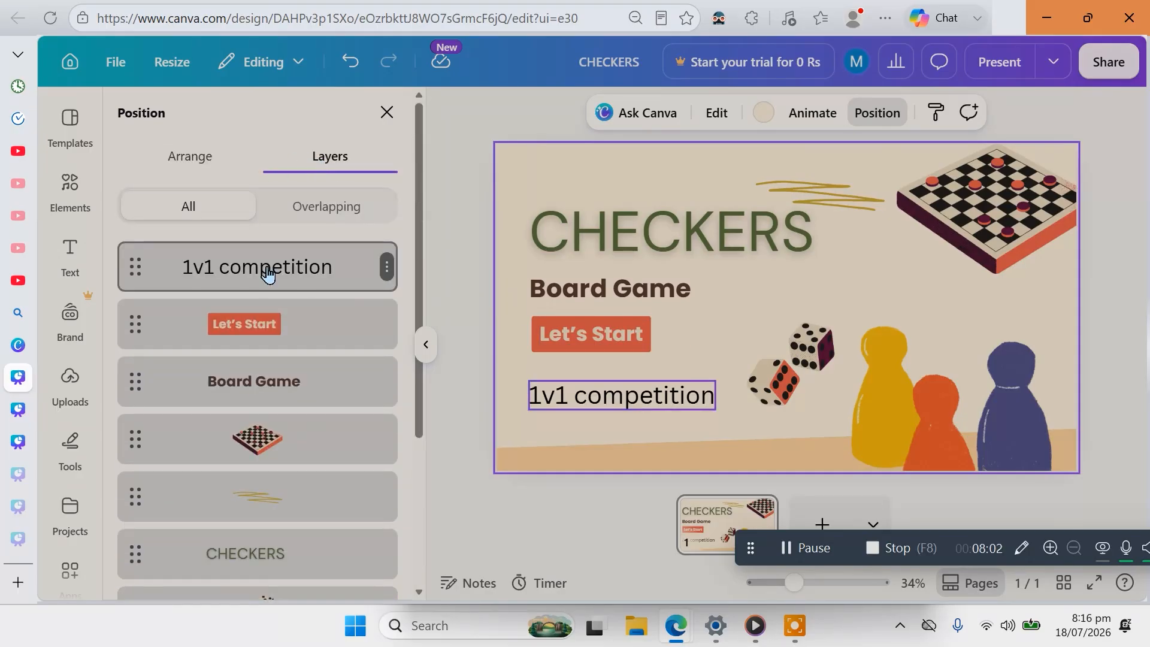
pyautogui.scroll(-4, 269, 311)
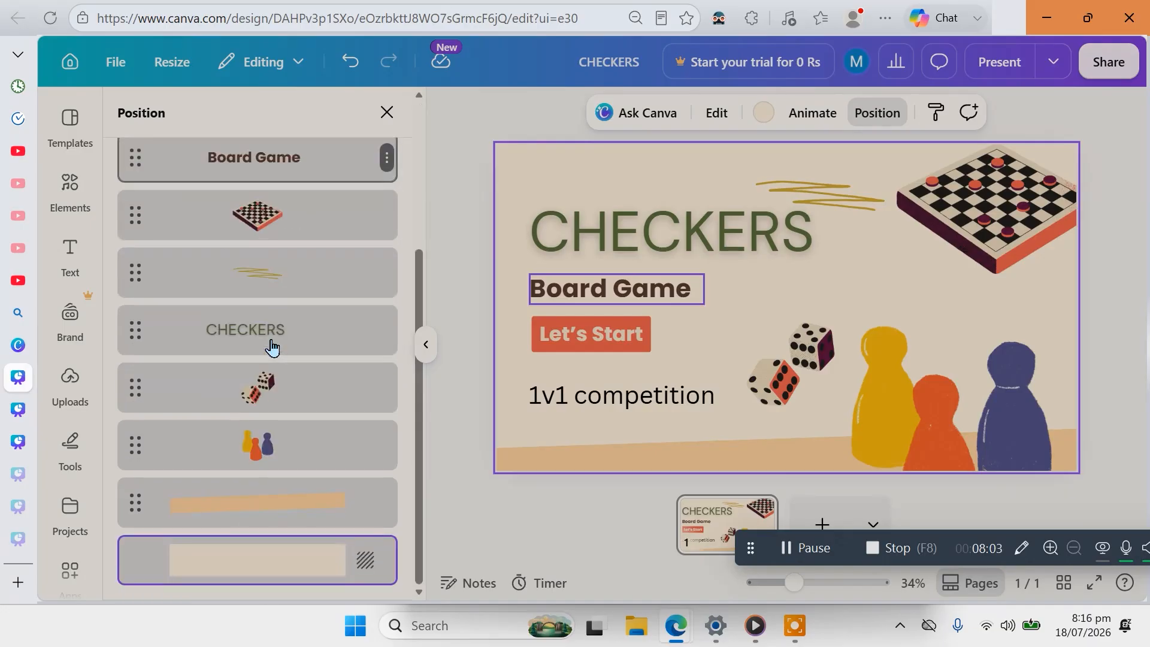
pyautogui.click(275, 549)
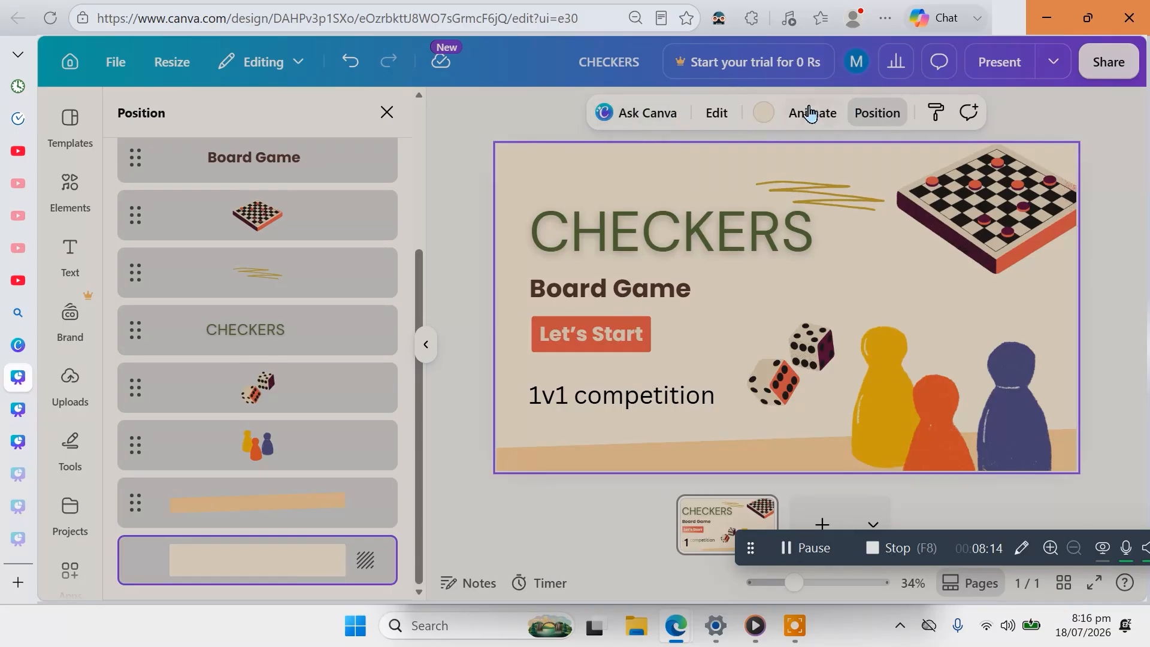
# Try light orange, coral, several gradients and a pale yellow photo colour on the slide background.
pyautogui.click(765, 114)
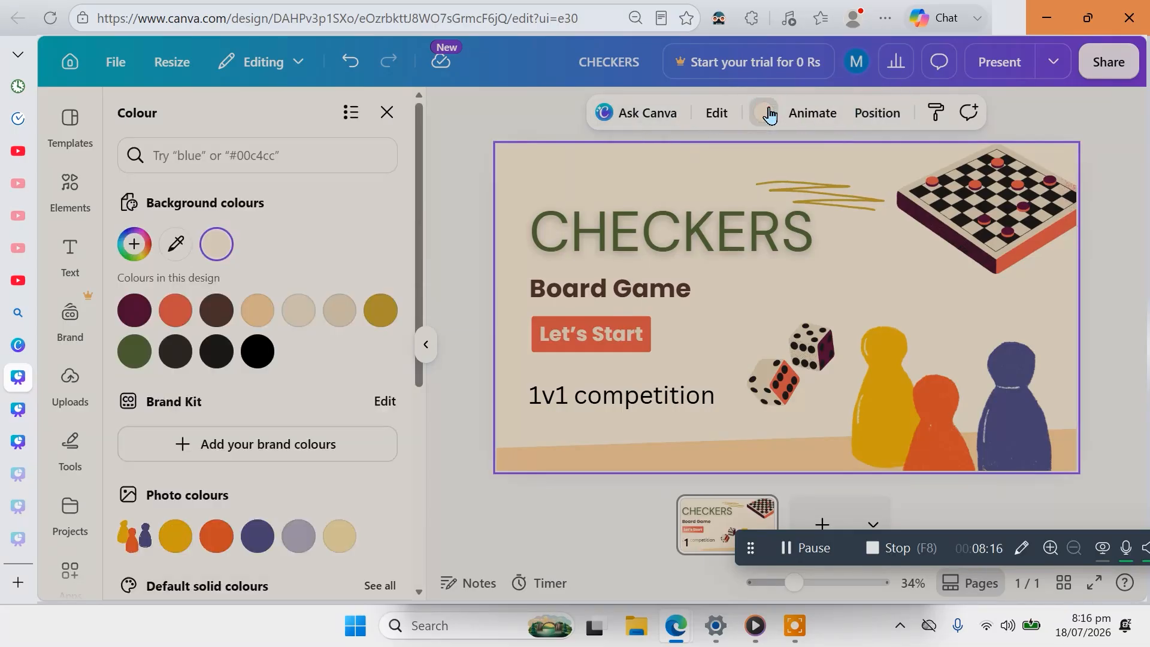
pyautogui.scroll(-3, 319, 293)
pyautogui.scroll(3, 319, 293)
pyautogui.click(256, 310)
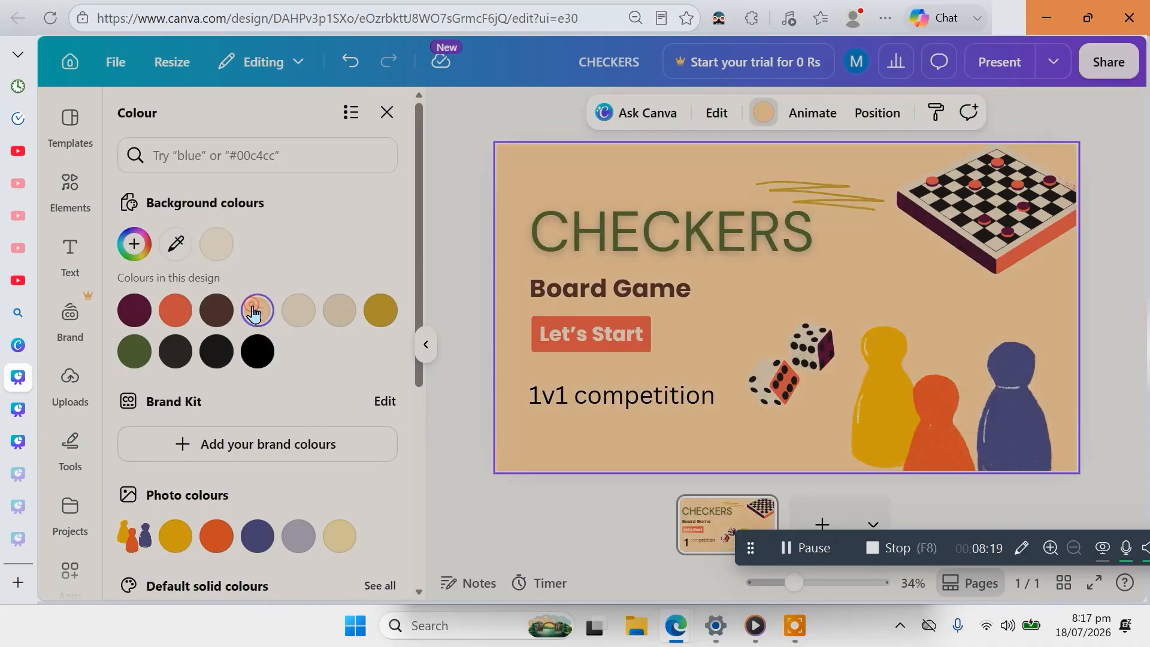
pyautogui.click(178, 311)
pyautogui.scroll(-5, 200, 372)
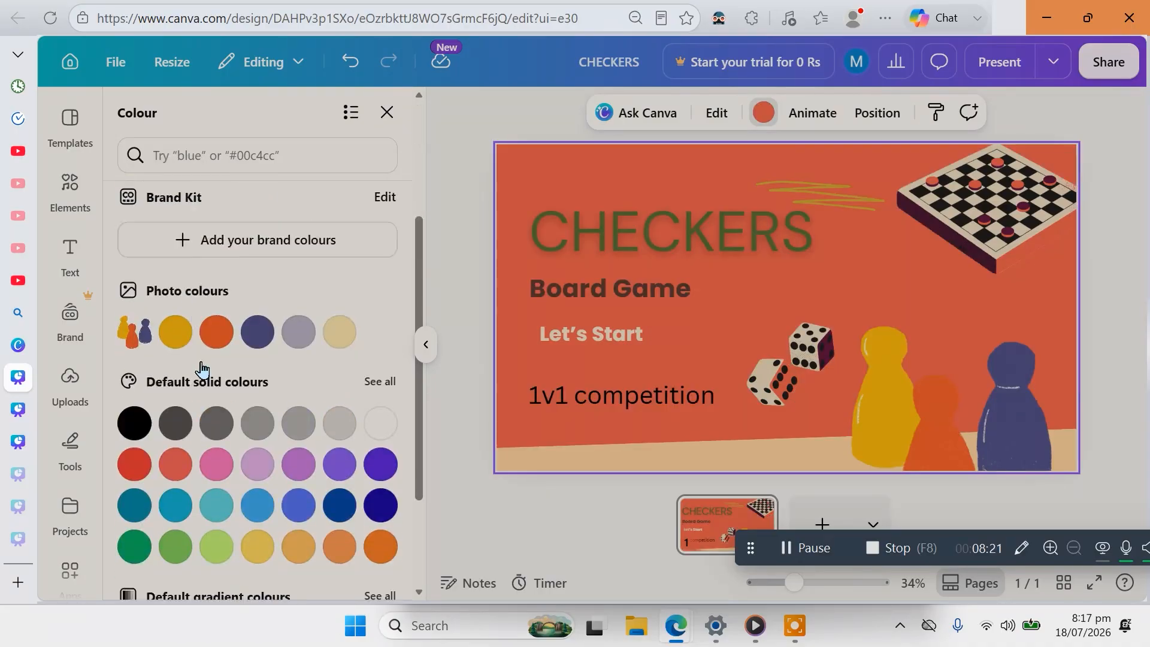
pyautogui.click(252, 487)
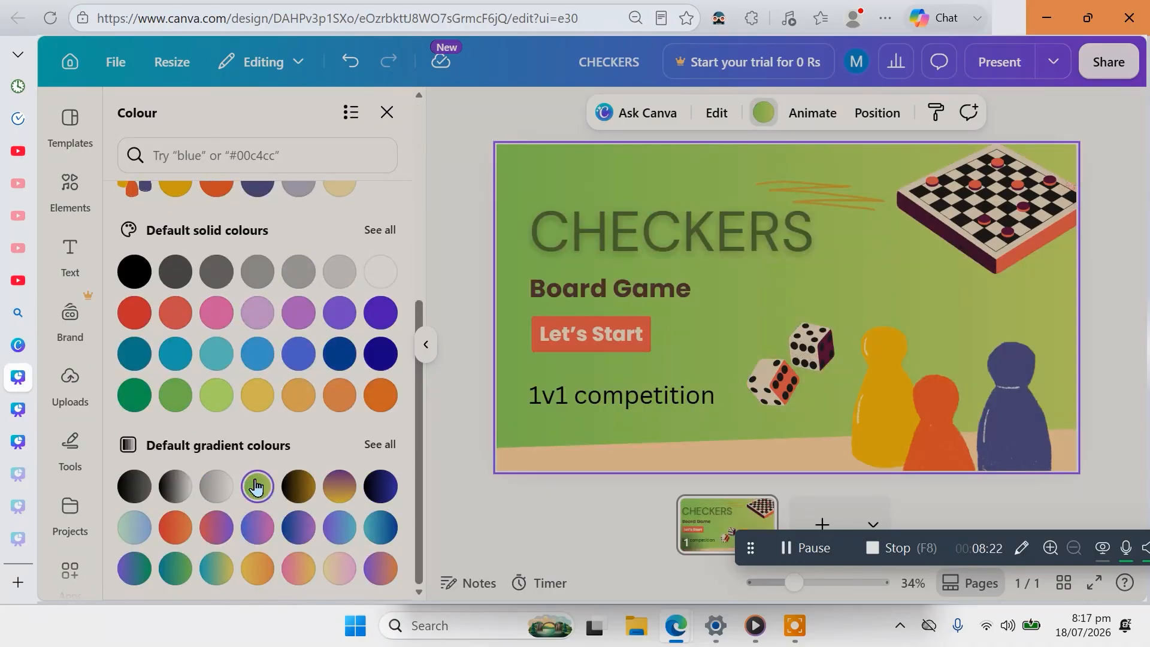
pyautogui.click(340, 527)
pyautogui.click(371, 531)
pyautogui.scroll(5, 356, 492)
pyautogui.click(340, 450)
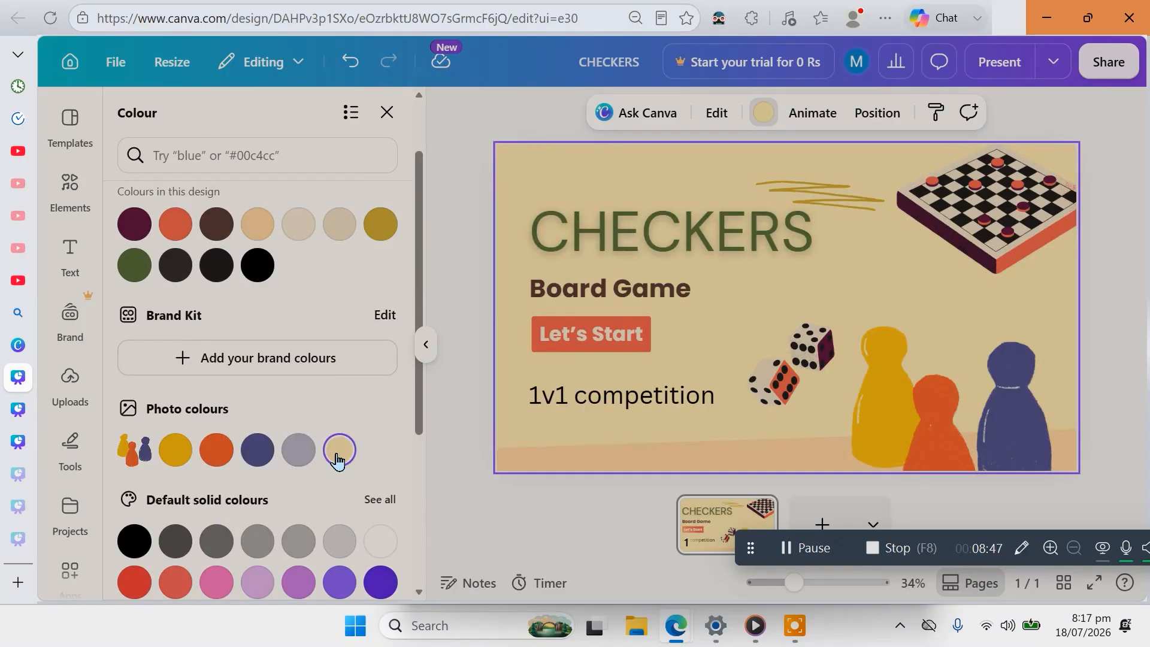
pyautogui.click(258, 226)
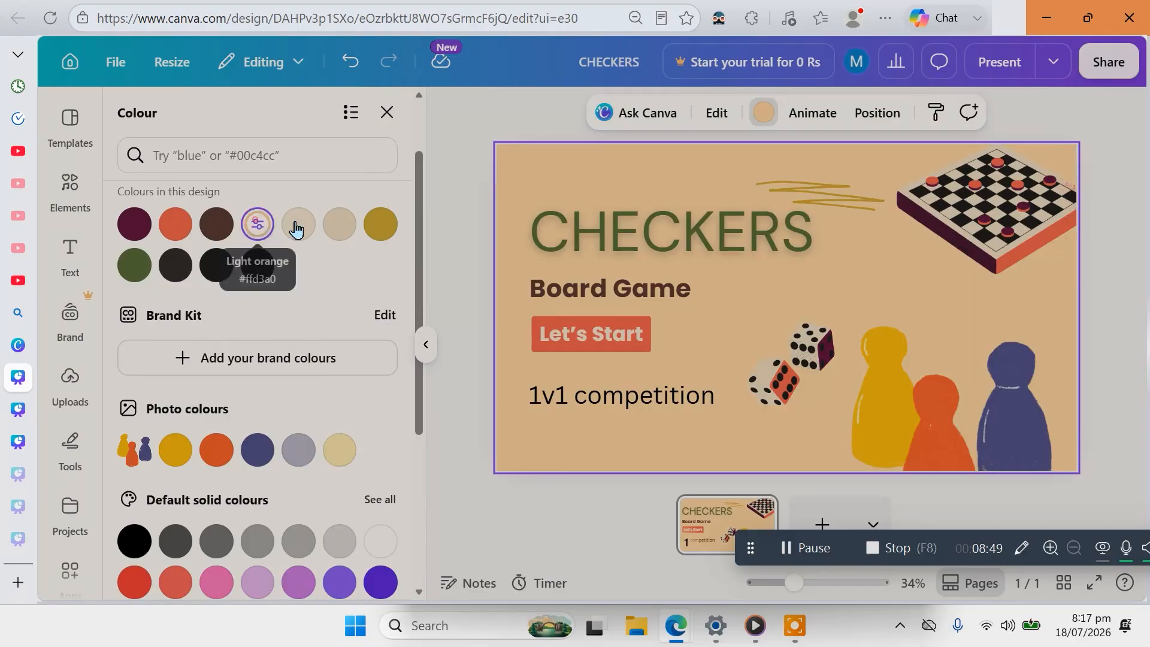
# Set the slide background to the light beige next to light orange in the design's colours.
pyautogui.click(298, 224)
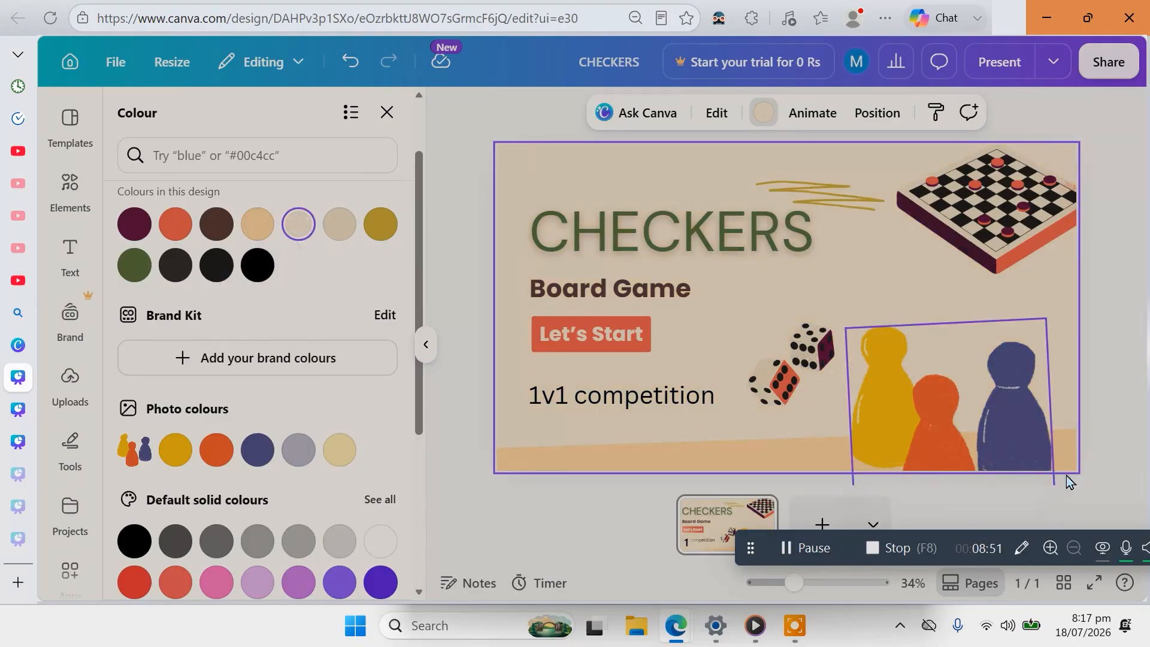
pyautogui.click(1123, 260)
pyautogui.click(1122, 261)
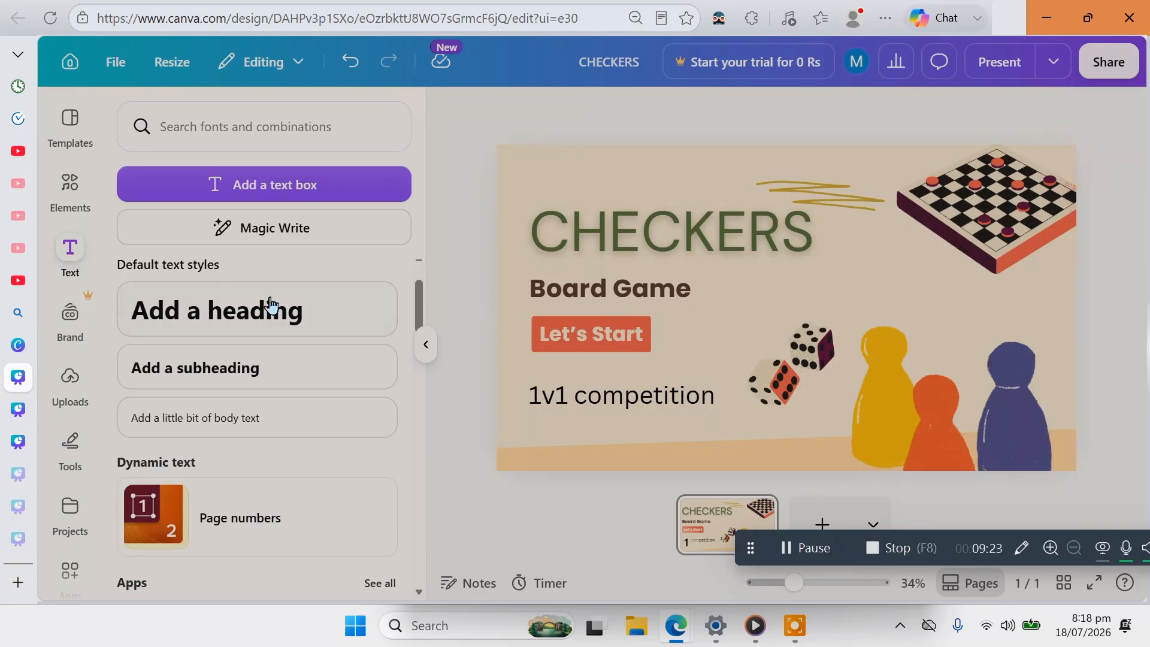
# Search the graphic elements for "sparkle".
pyautogui.click(81, 184)
pyautogui.click(263, 132)
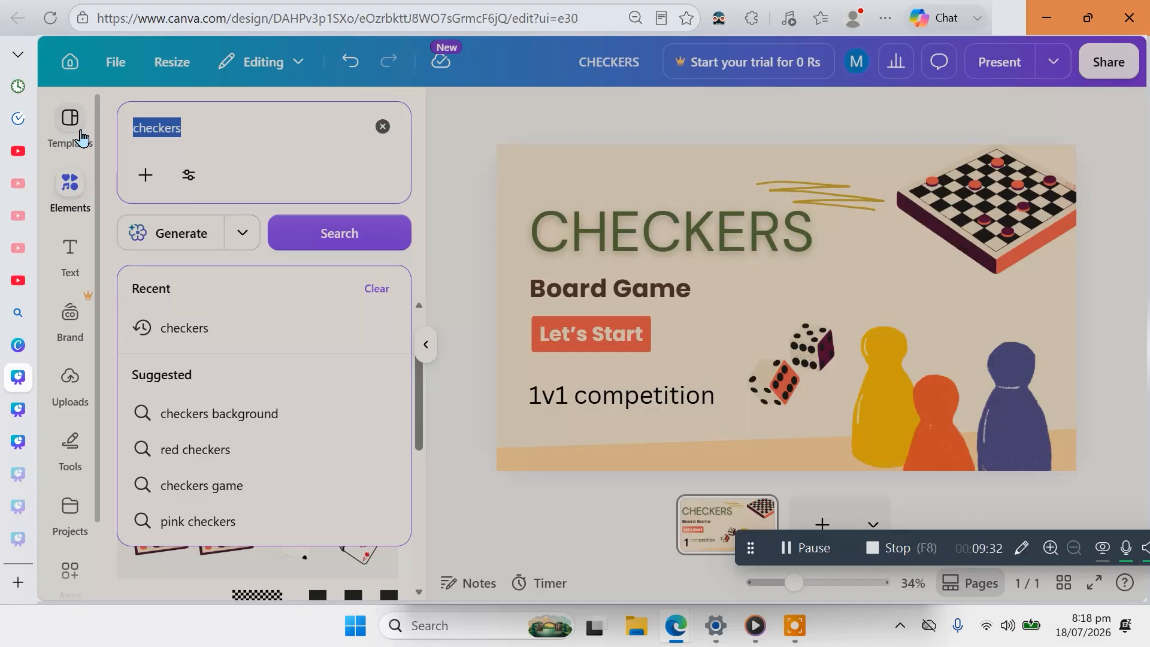
pyautogui.write('spaarkle')
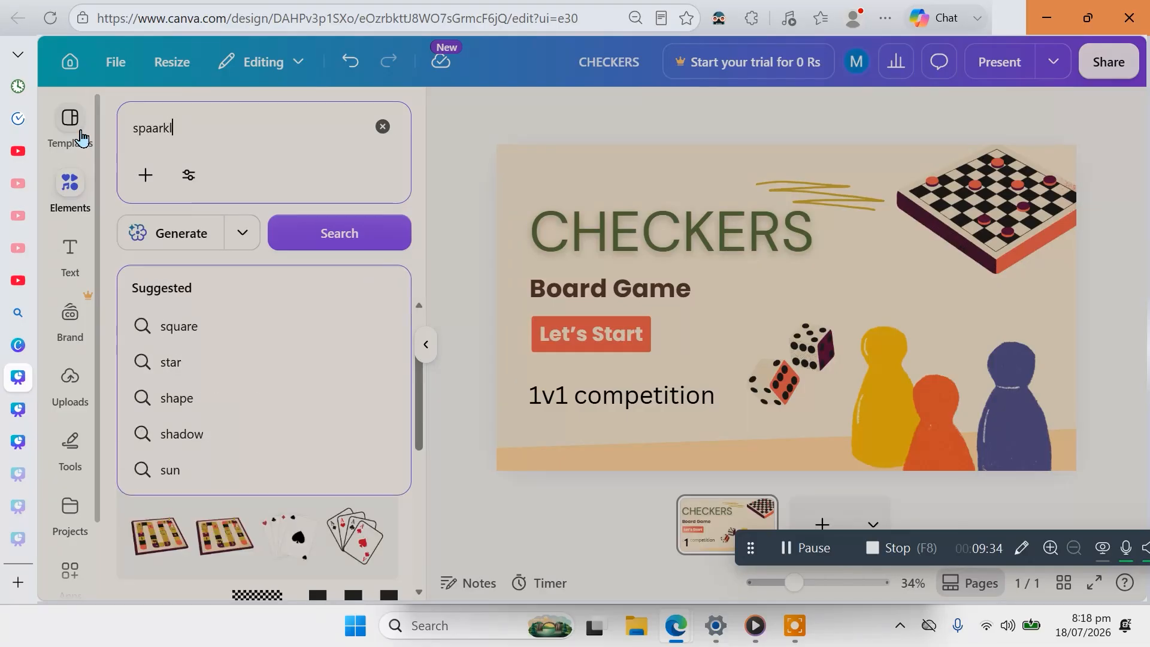
pyautogui.press('BackSpace')
pyautogui.press('BackSpace')
pyautogui.press('BackSpace')
pyautogui.press('BackSpace')
pyautogui.press('BackSpace')
pyautogui.press('BackSpace')
pyautogui.write('ark')
pyautogui.write('el')
pyautogui.press('BackSpace')
pyautogui.press('BackSpace')
pyautogui.write('le')
pyautogui.press('Return')
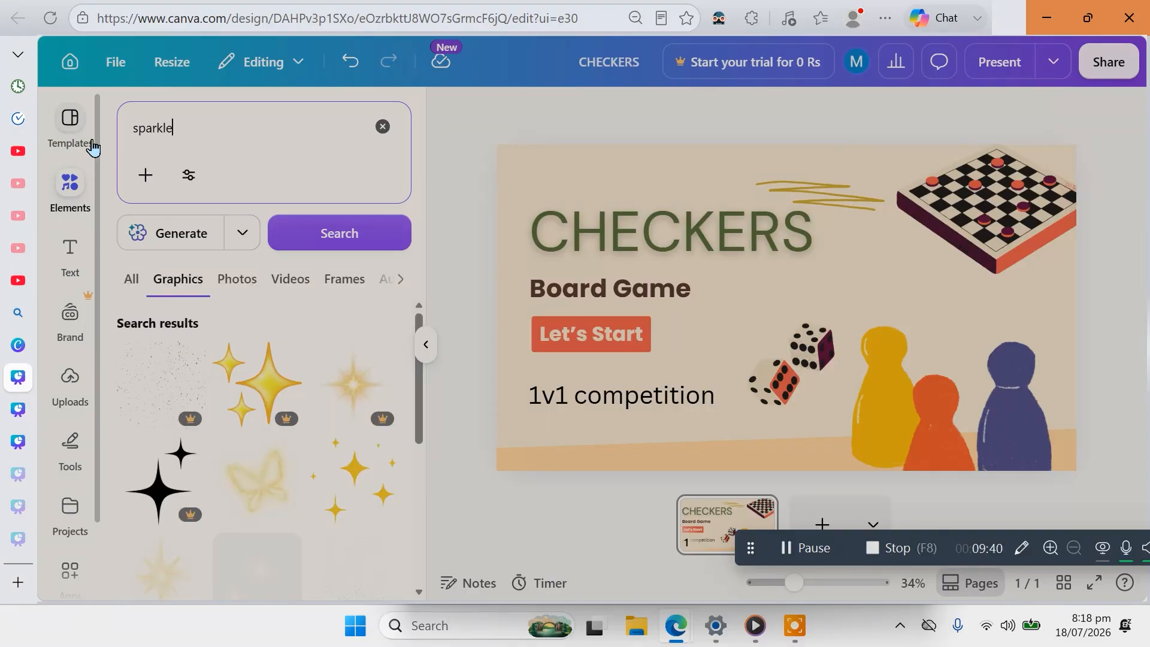
# Search the graphic elements for "hand drawn".
pyautogui.scroll(-3, 300, 403)
pyautogui.moveTo(190, 138); pyautogui.dragTo(103, 145)
pyautogui.doubleClick(171, 130)
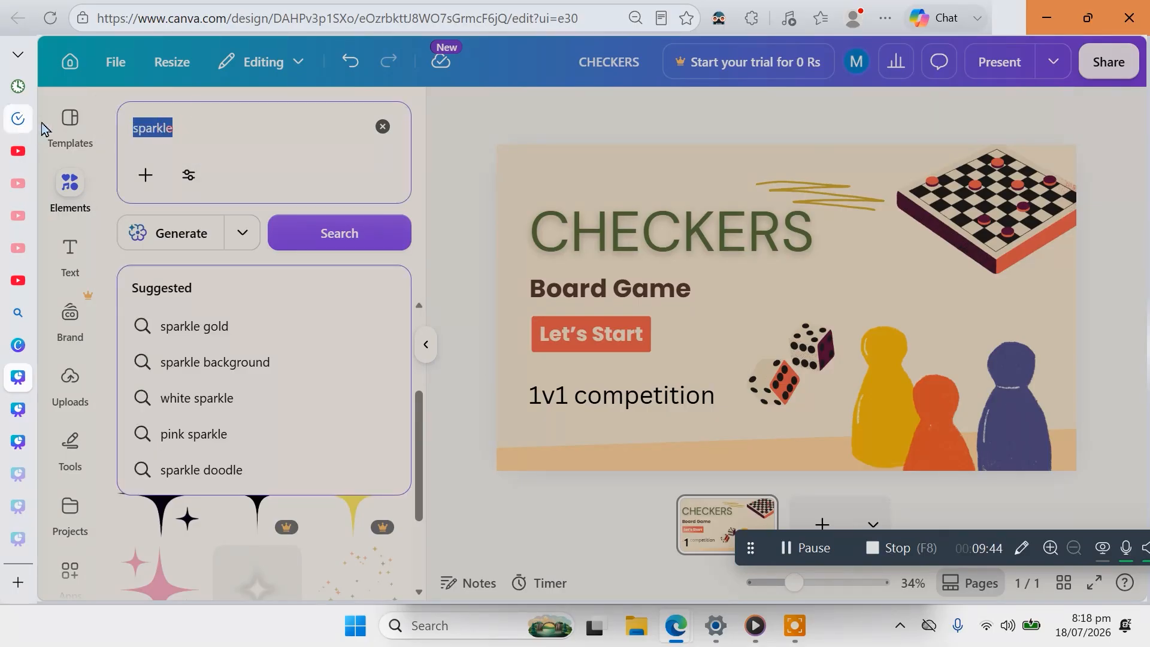
pyautogui.write('hnad')
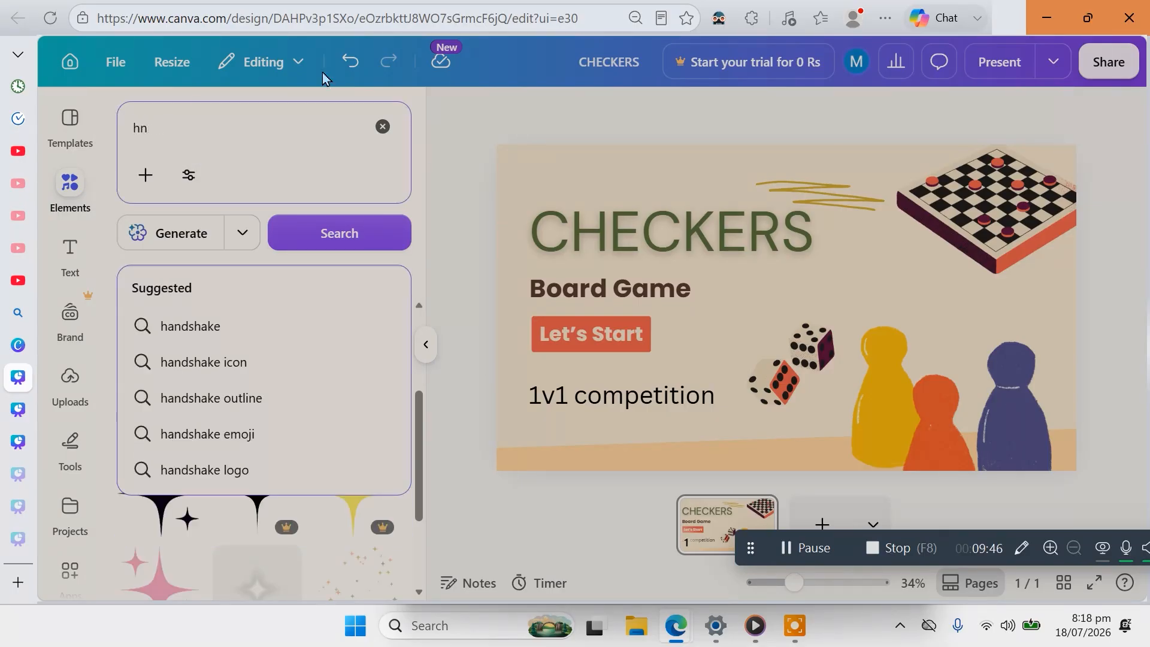
pyautogui.press('BackSpace')
pyautogui.press('BackSpace')
pyautogui.write('hand dra')
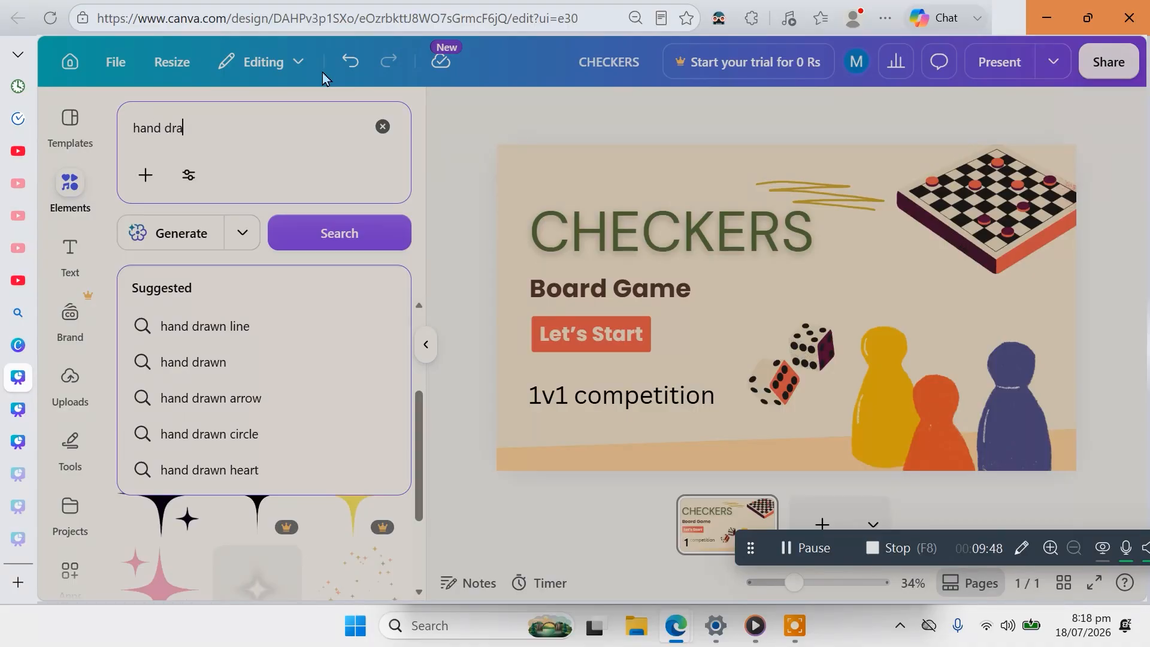
pyautogui.press('Return')
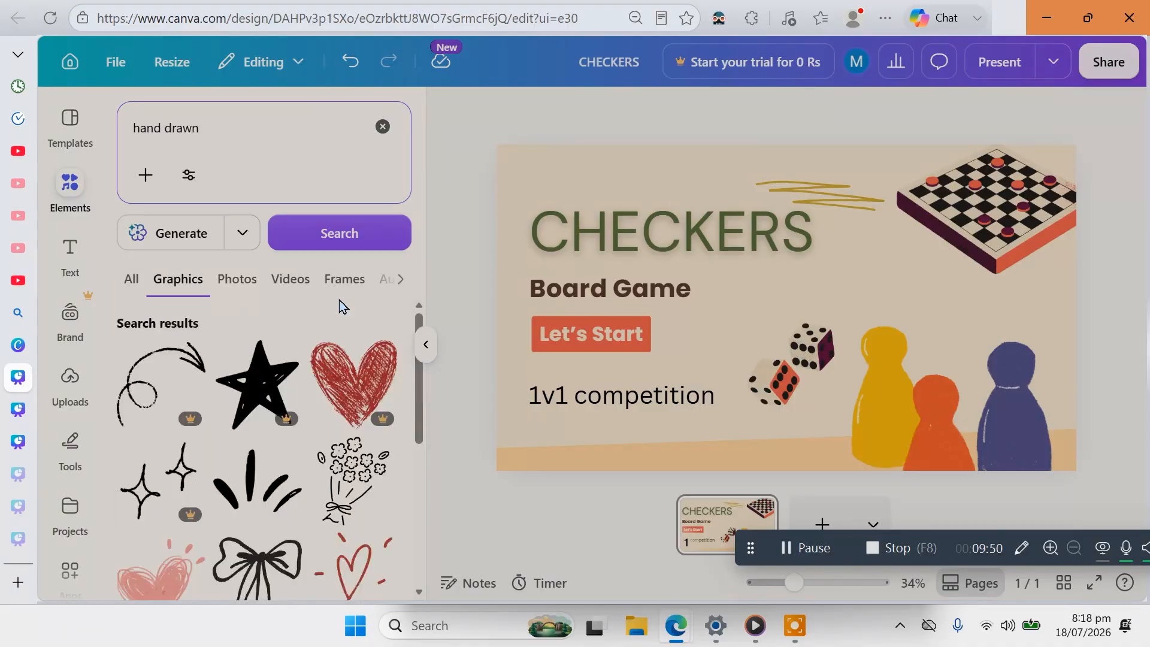
# Add the black wavy brush-stroke graphic from the hand-drawn results to the slide.
pyautogui.scroll(-3, 339, 303)
pyautogui.scroll(-2, 270, 432)
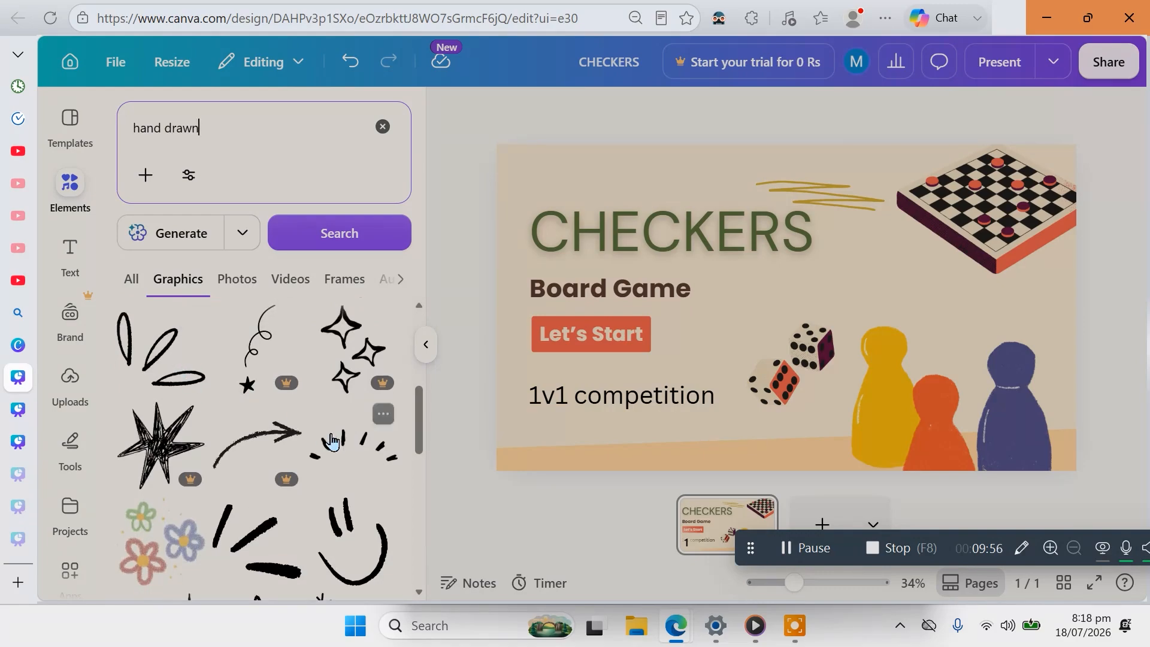
pyautogui.scroll(-10, 151, 358)
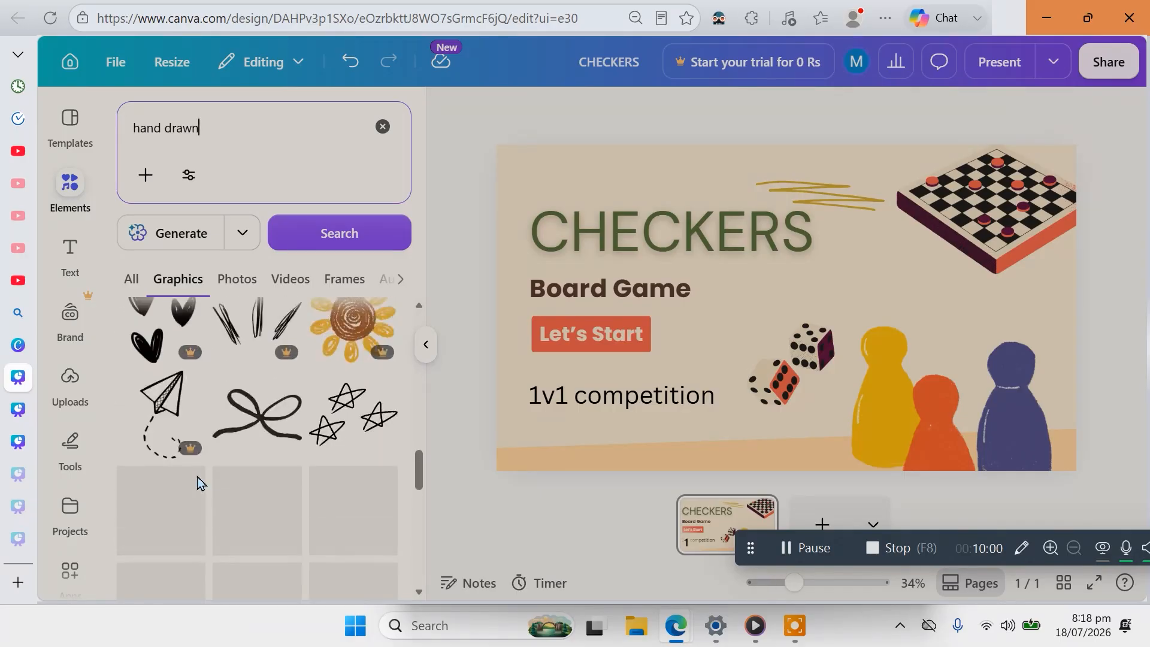
pyautogui.scroll(-5, 209, 414)
pyautogui.click(219, 105)
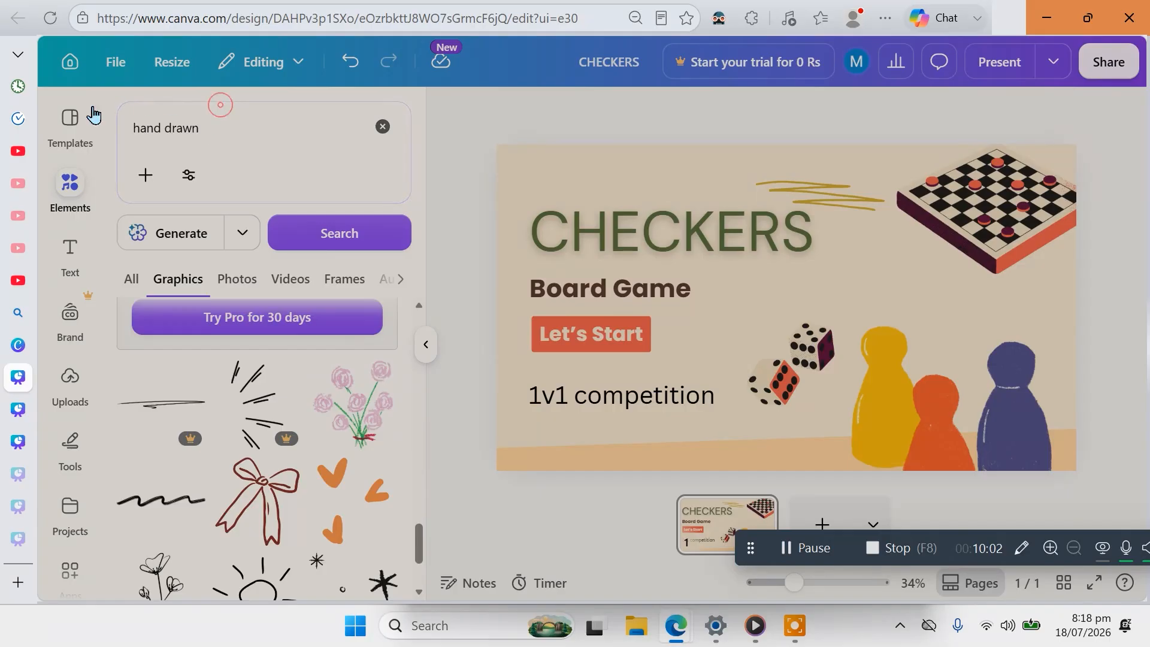
pyautogui.click(185, 504)
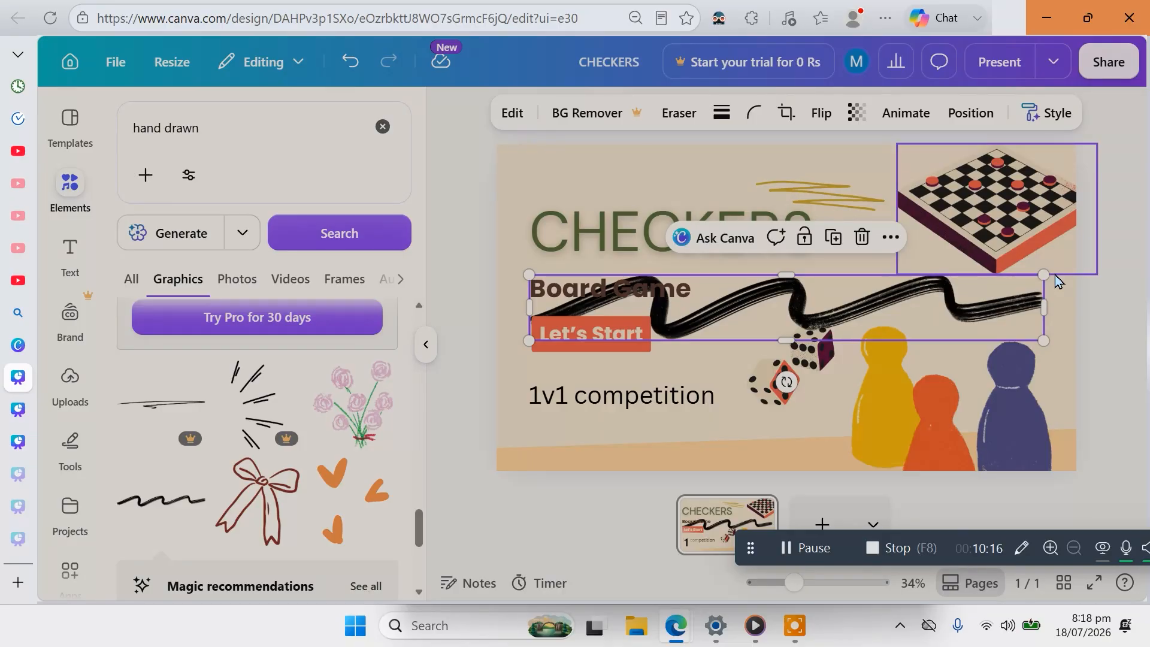
# Try moving the wavy brush stroke's layer beneath the pawns and shifting the stroke lower on the slide.
pyautogui.hotkey('alt', '1')
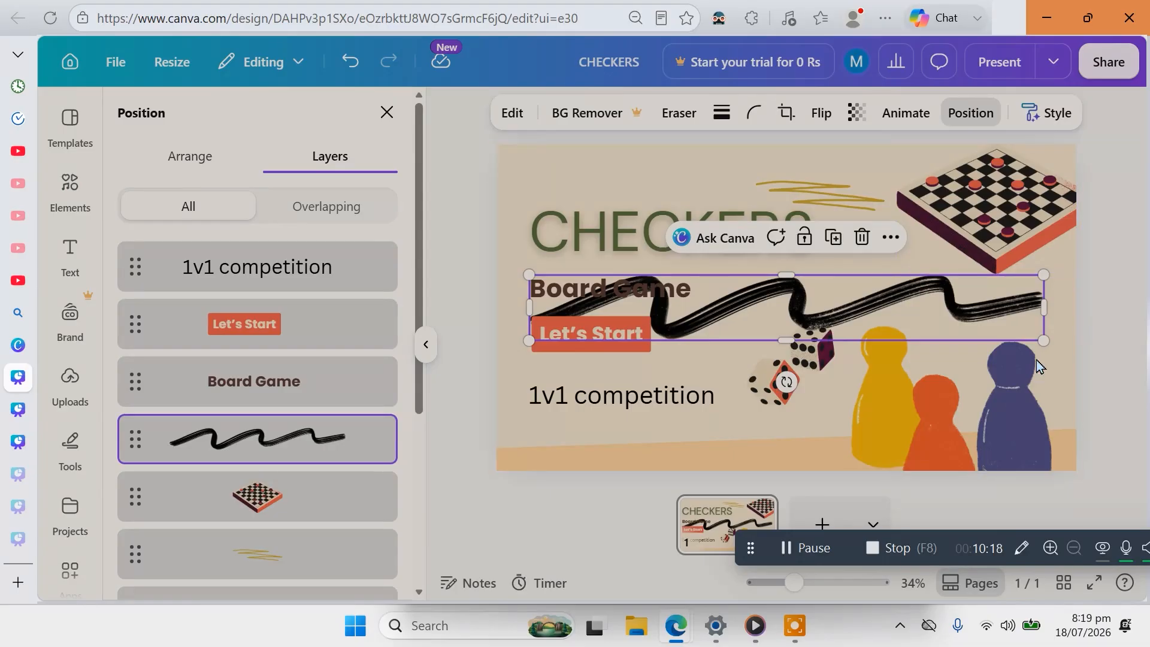
pyautogui.moveTo(308, 433)
pyautogui.mouseDown()
pyautogui.moveTo(314, 522)
pyautogui.moveTo(277, 586)
pyautogui.moveTo(276, 498)
pyautogui.moveTo(298, 469)
pyautogui.mouseUp()
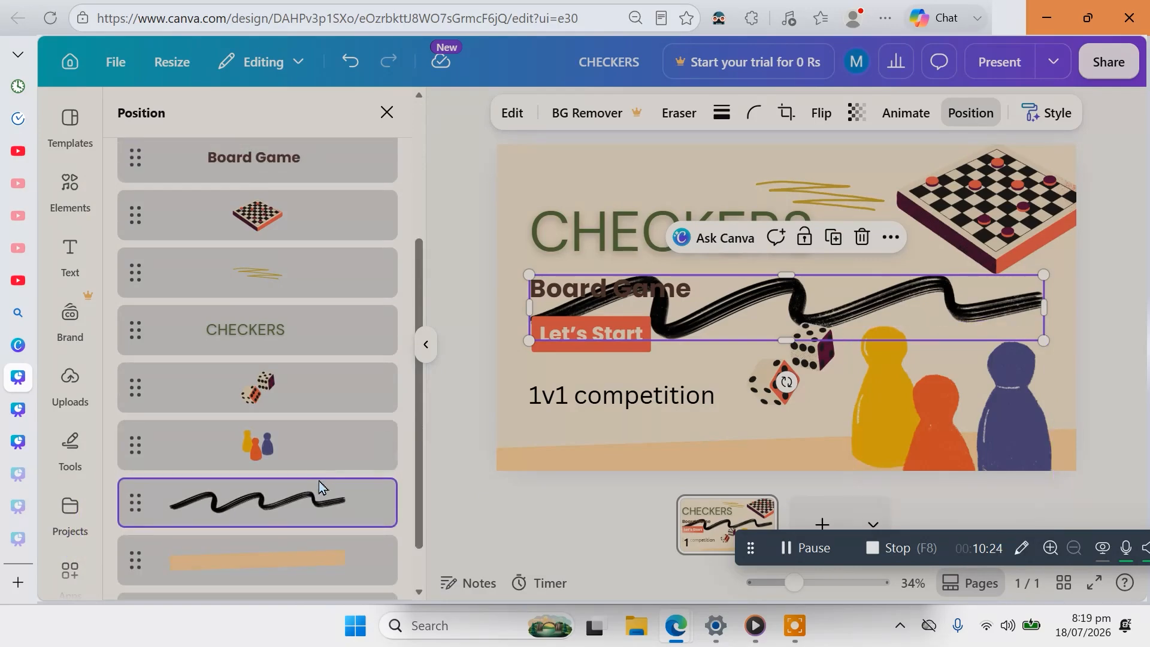
pyautogui.moveTo(681, 317)
pyautogui.mouseDown()
pyautogui.moveTo(678, 331)
pyautogui.moveTo(671, 264)
pyautogui.moveTo(688, 375)
pyautogui.mouseUp()
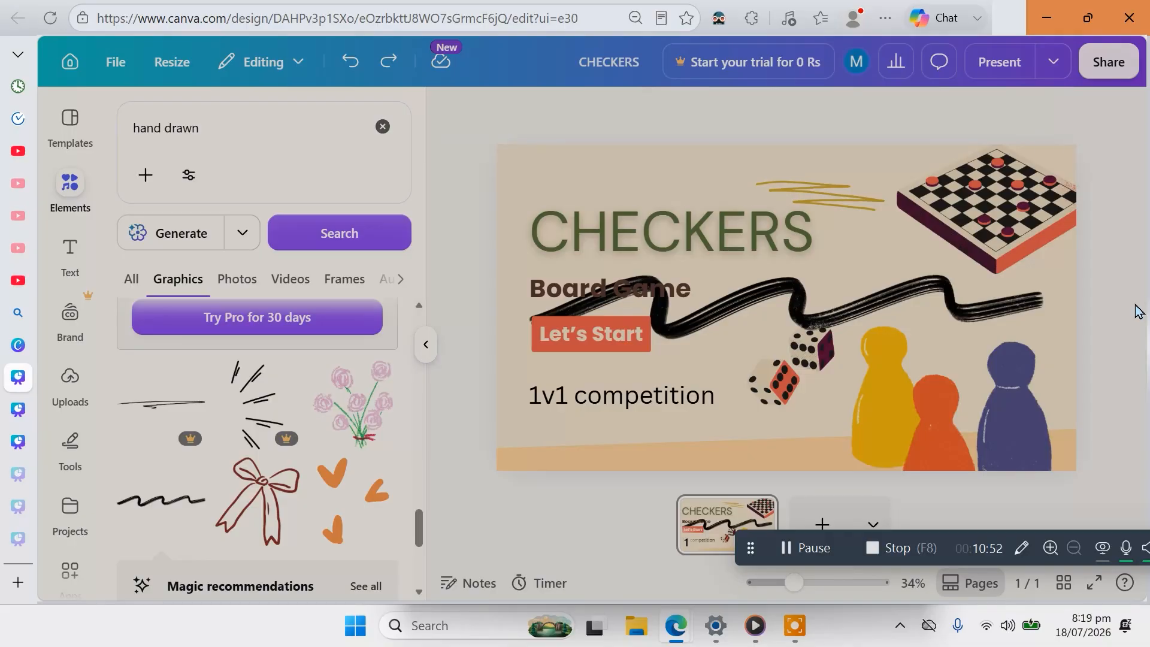
# Place the wavy brush stroke's layer between the pawns and the orange strip, and scale the stroke down.
pyautogui.click(963, 303)
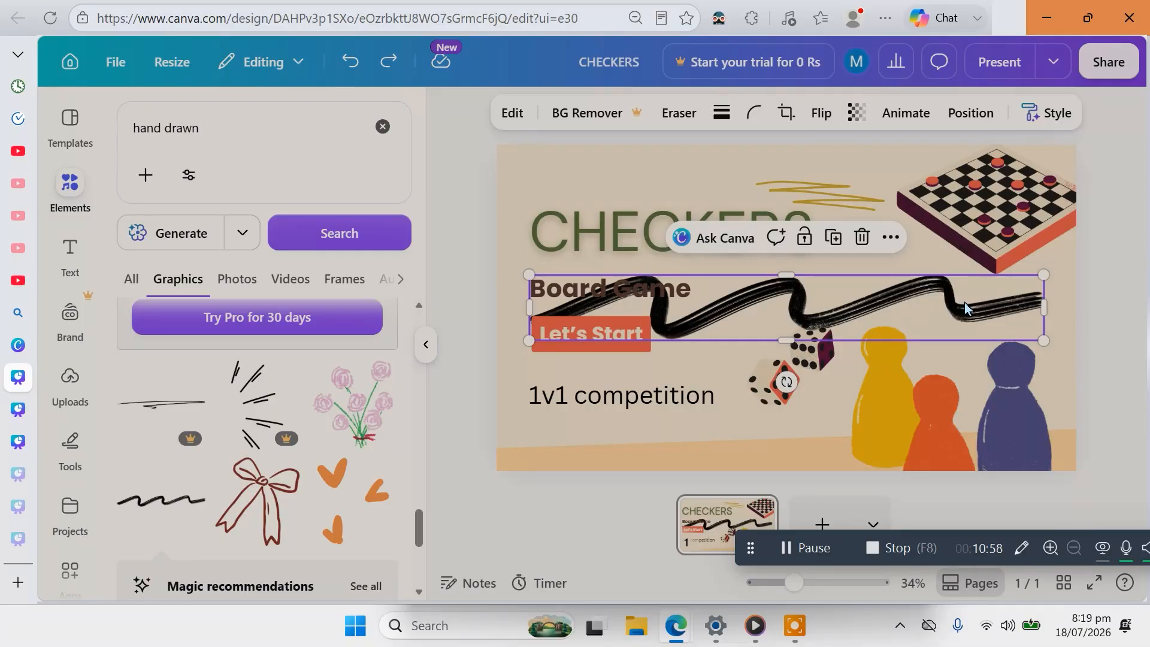
pyautogui.hotkey('alt', '1')
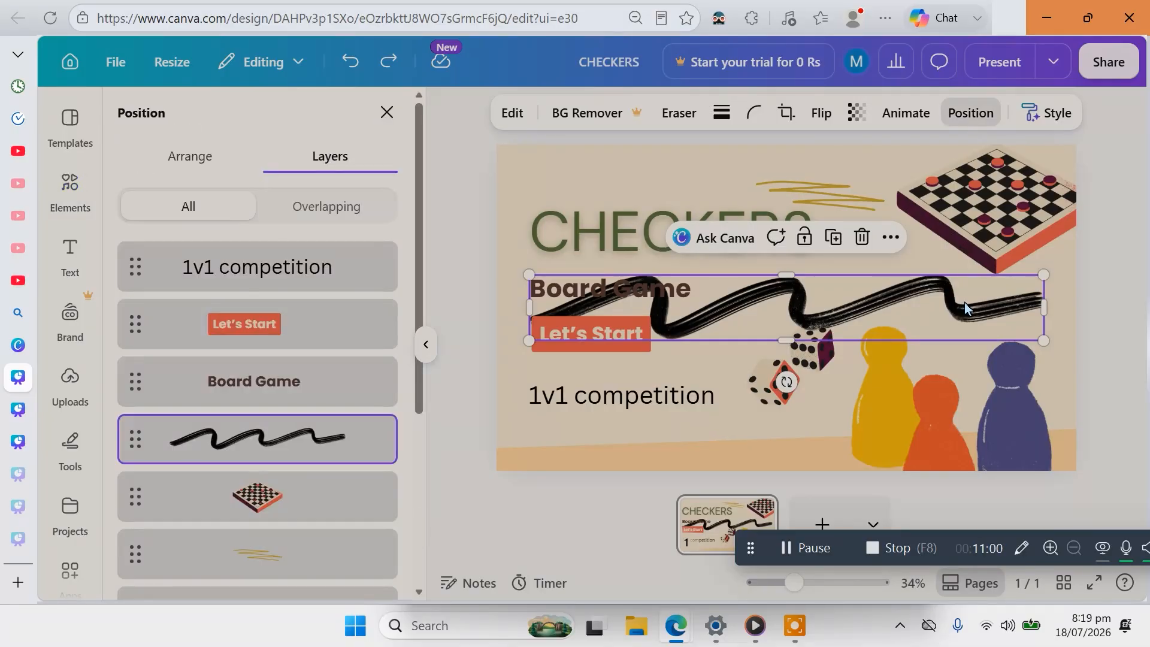
pyautogui.scroll(-3, 262, 416)
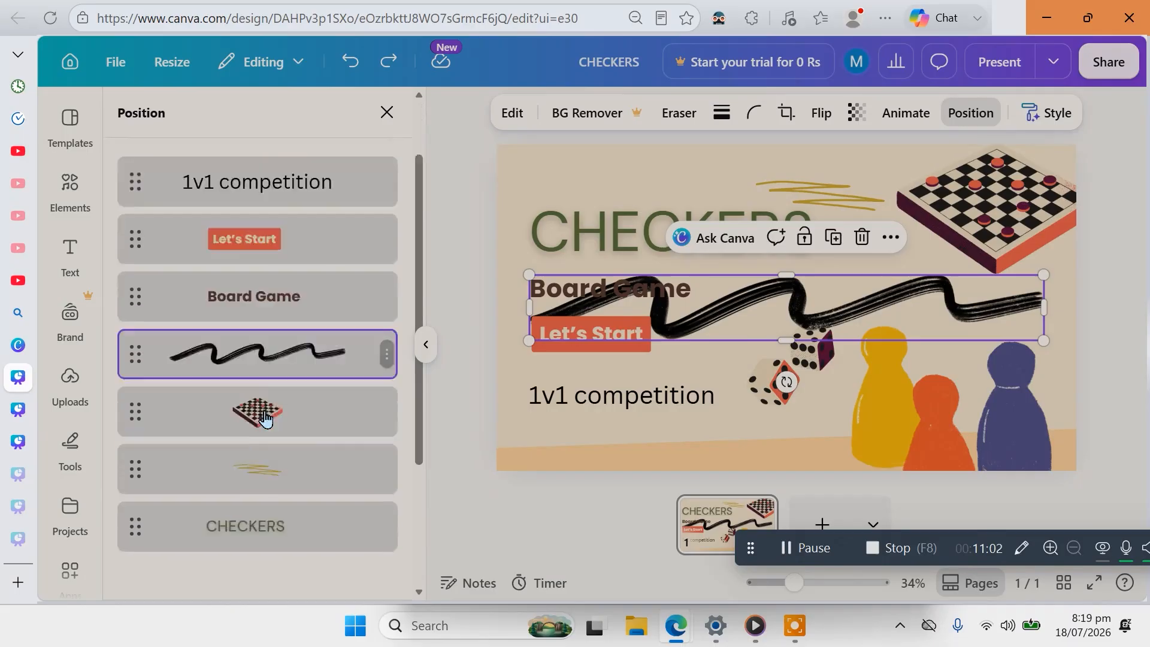
pyautogui.moveTo(250, 254)
pyautogui.mouseDown()
pyautogui.moveTo(270, 268)
pyautogui.moveTo(234, 541)
pyautogui.moveTo(243, 467)
pyautogui.moveTo(245, 479)
pyautogui.mouseUp()
pyautogui.scroll(-1, 366, 473)
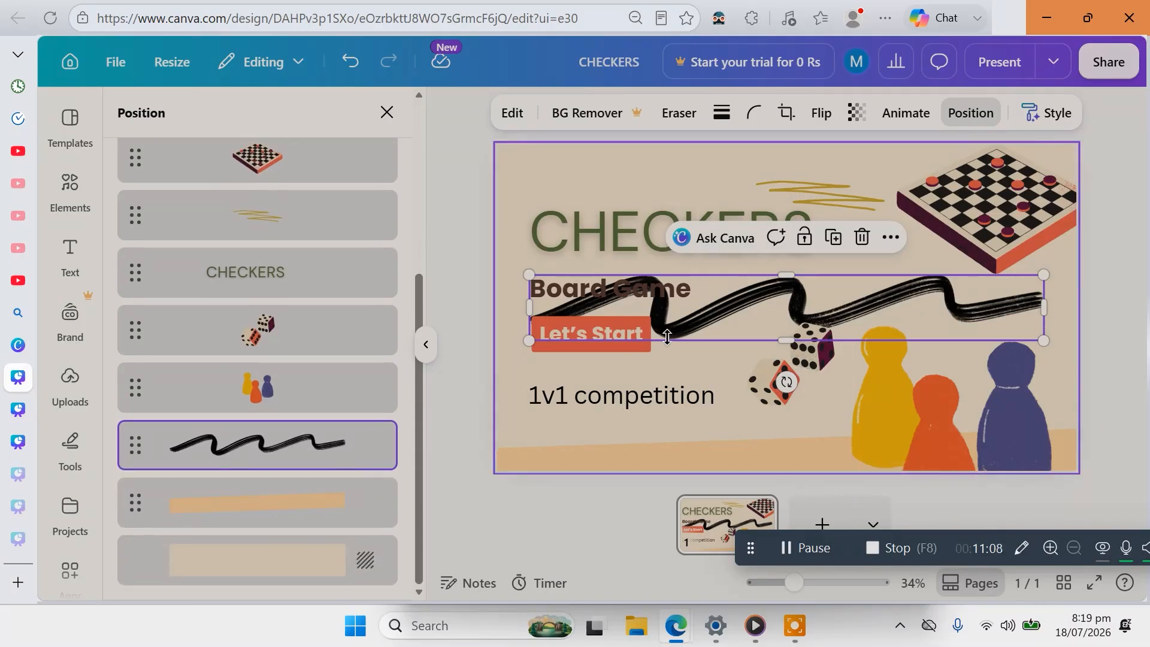
pyautogui.moveTo(721, 305); pyautogui.dragTo(695, 285)
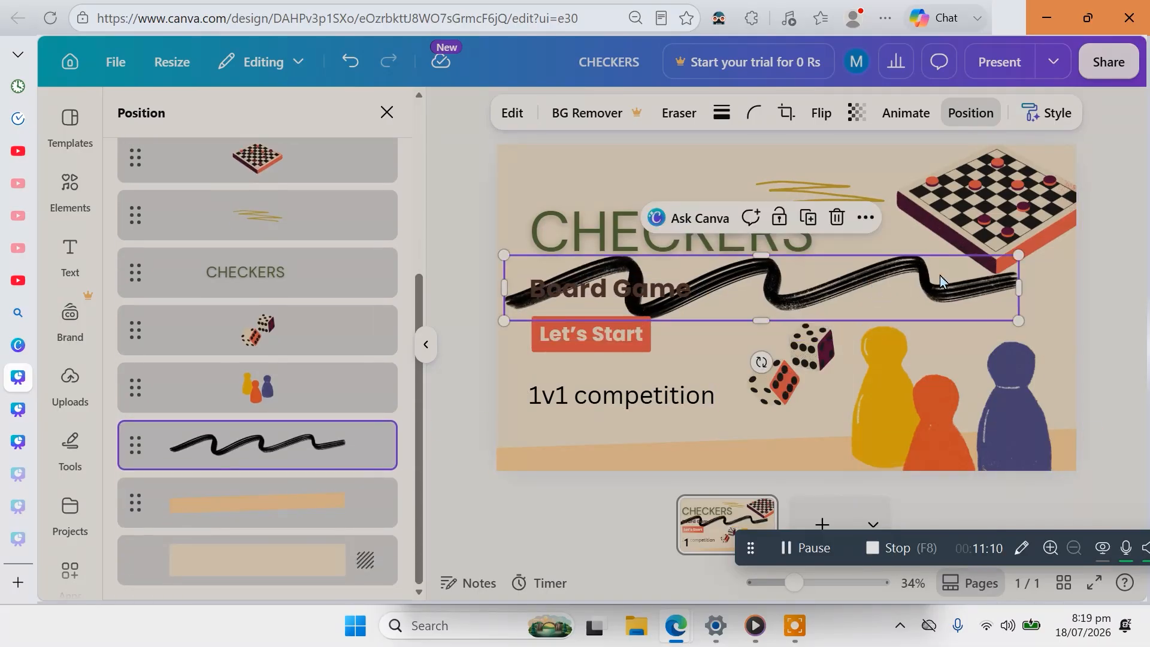
pyautogui.moveTo(1018, 253); pyautogui.dragTo(717, 287)
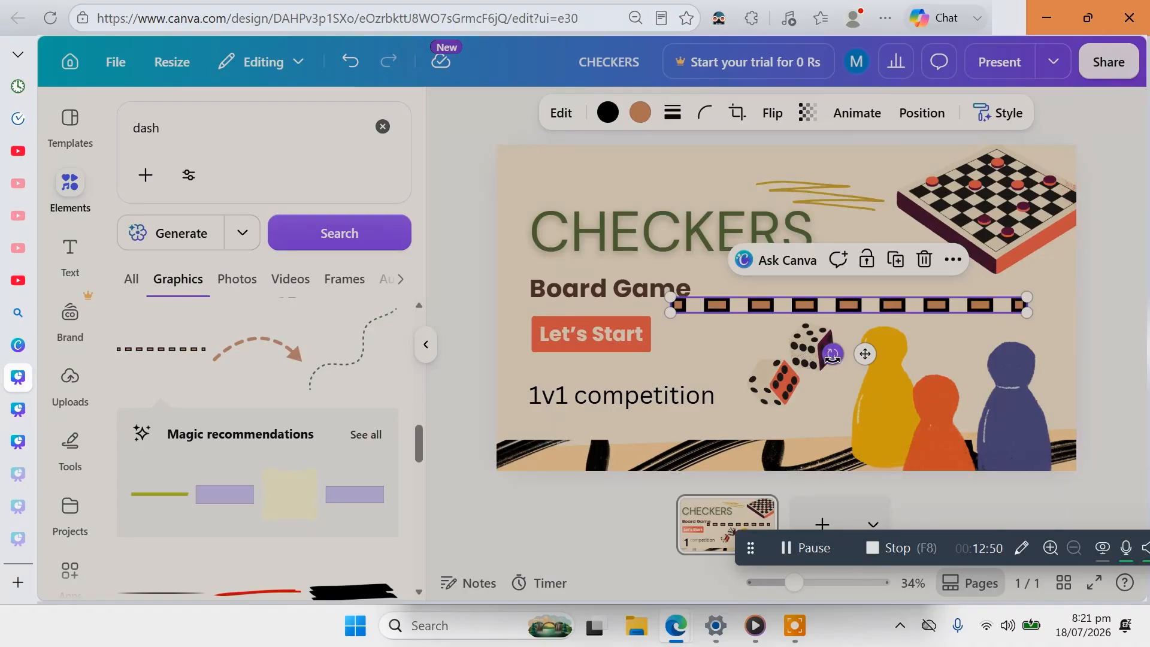
# Rotate the dashed line into a rising diagonal, enlarge it and position it across the slide's upper-left area.
pyautogui.moveTo(832, 354); pyautogui.dragTo(860, 375)
pyautogui.moveTo(1011, 231); pyautogui.dragTo(1132, 173)
pyautogui.moveTo(1023, 227); pyautogui.dragTo(780, 172)
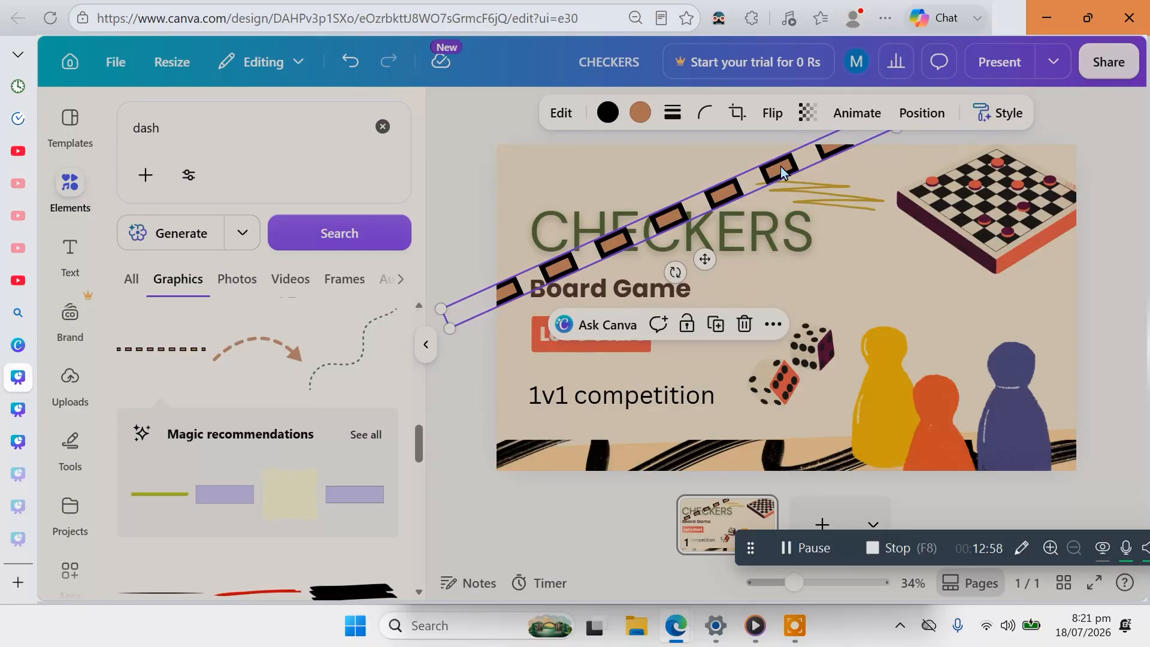
# Move the dashed line's layer beneath the CHECKERS title in the layer stack.
pyautogui.hotkey('alt', '1')
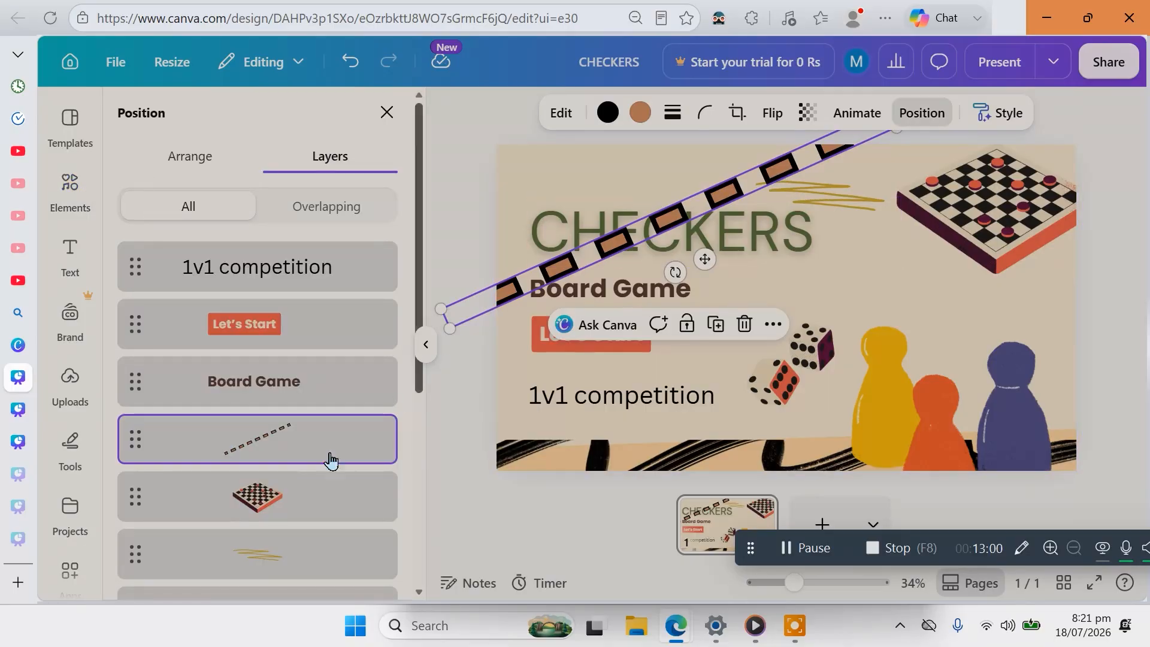
pyautogui.moveTo(268, 446)
pyautogui.mouseDown()
pyautogui.moveTo(282, 505)
pyautogui.moveTo(275, 539)
pyautogui.moveTo(275, 434)
pyautogui.mouseUp()
pyautogui.keyDown('shift'); pyautogui.click(798, 164); pyautogui.keyUp('shift')
pyautogui.click(1027, 272)
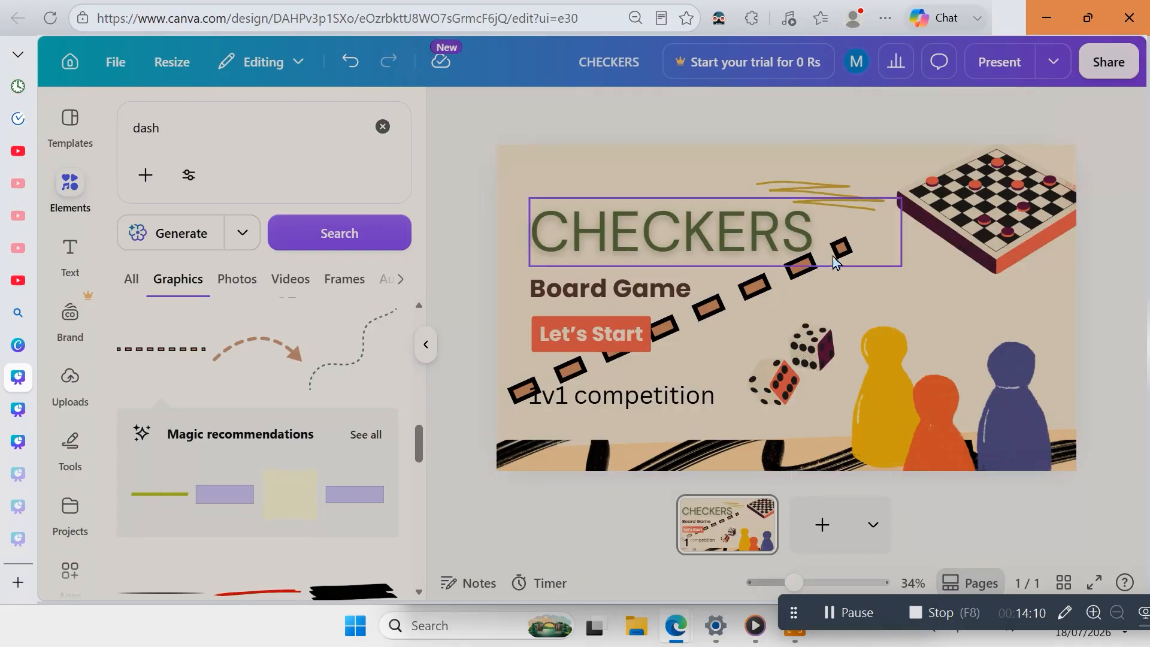
# Enlarge the diagonal dashed line so it spans from the "1v1 competition" text up to the checkerboard.
pyautogui.click(835, 261)
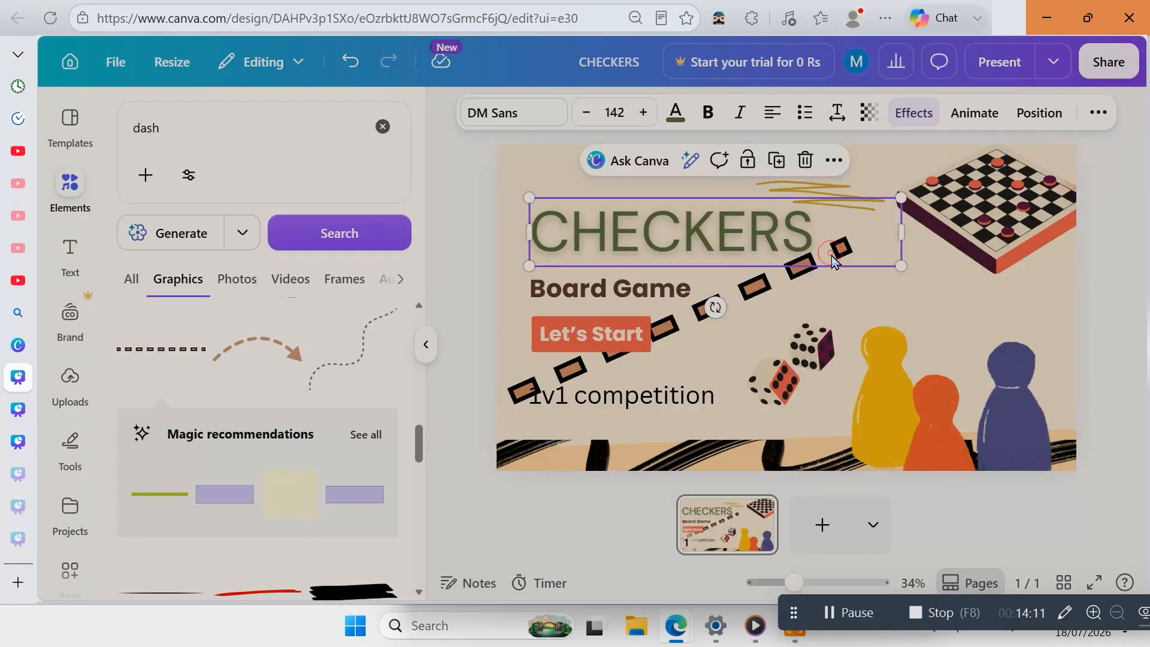
pyautogui.click(840, 247)
pyautogui.moveTo(853, 232); pyautogui.dragTo(1104, 172)
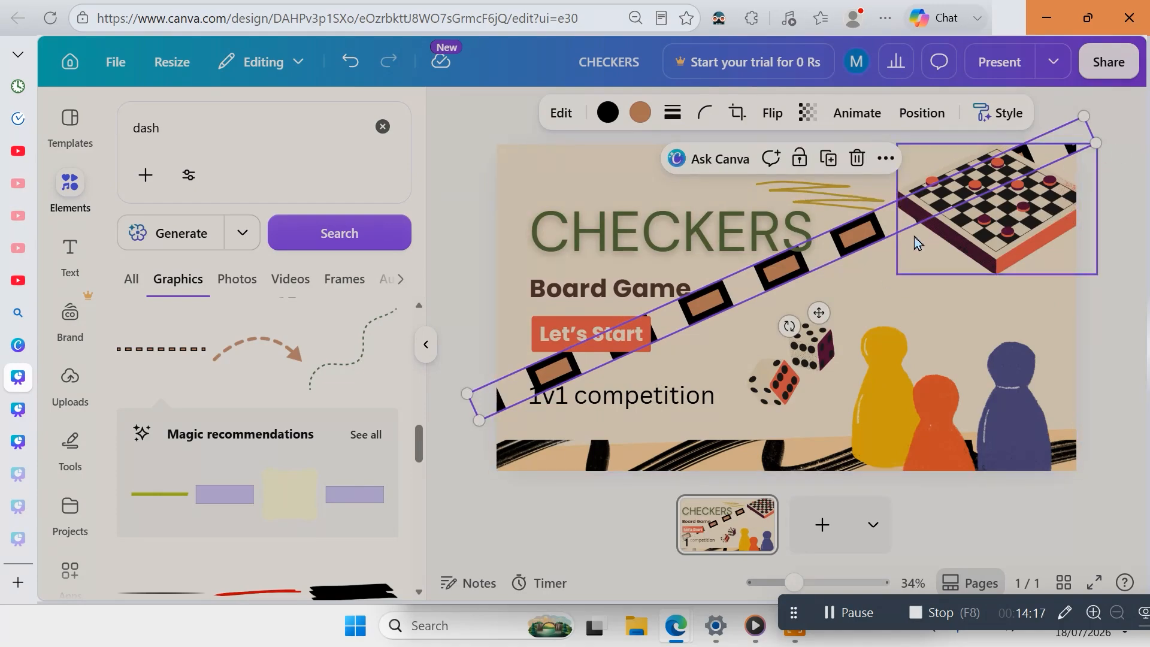
pyautogui.moveTo(843, 254); pyautogui.dragTo(876, 249)
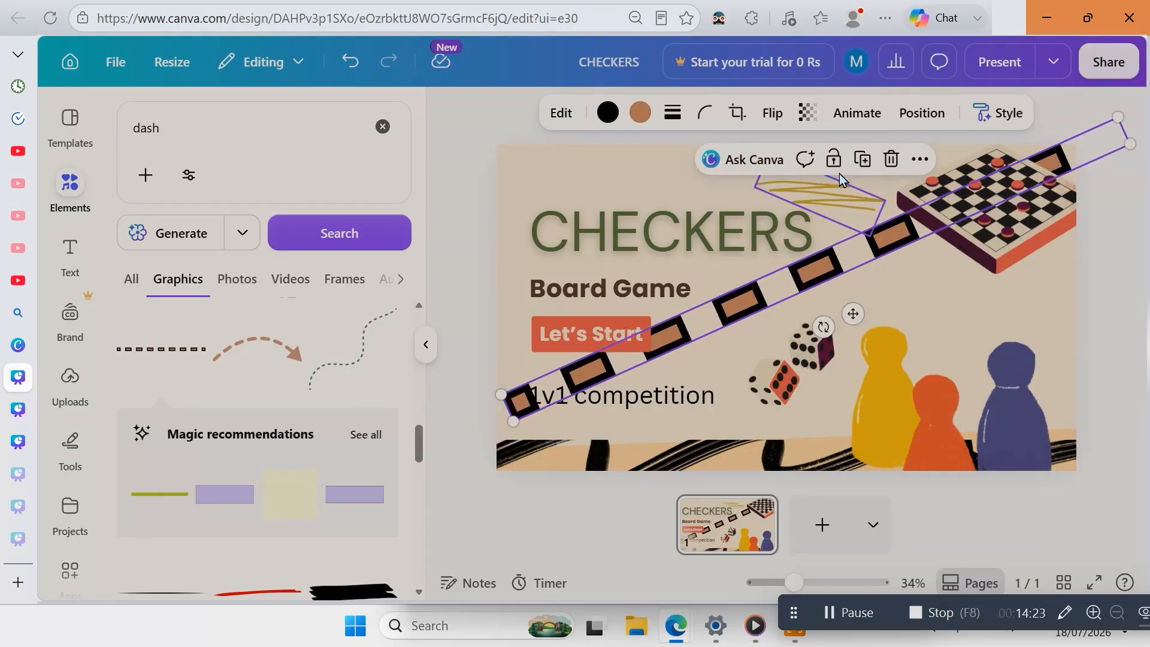
# Set the dashed line's transparency to 30 and shift the line slightly left across the slide.
pyautogui.click(814, 122)
pyautogui.moveTo(800, 188); pyautogui.dragTo(754, 186)
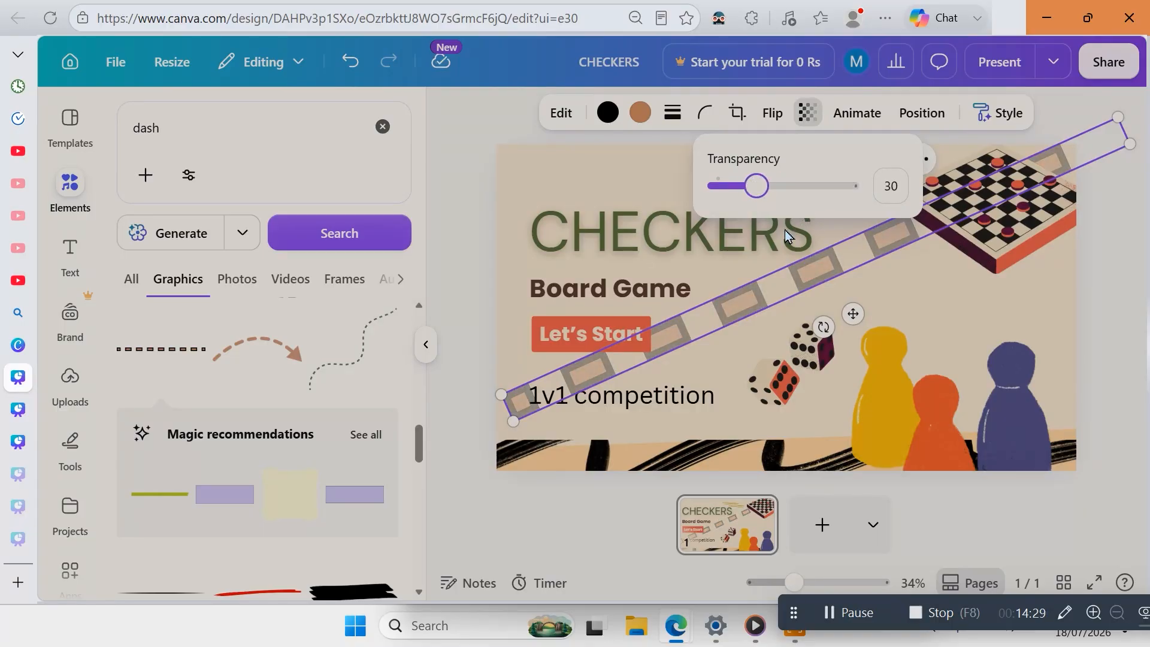
pyautogui.moveTo(806, 290); pyautogui.dragTo(791, 292)
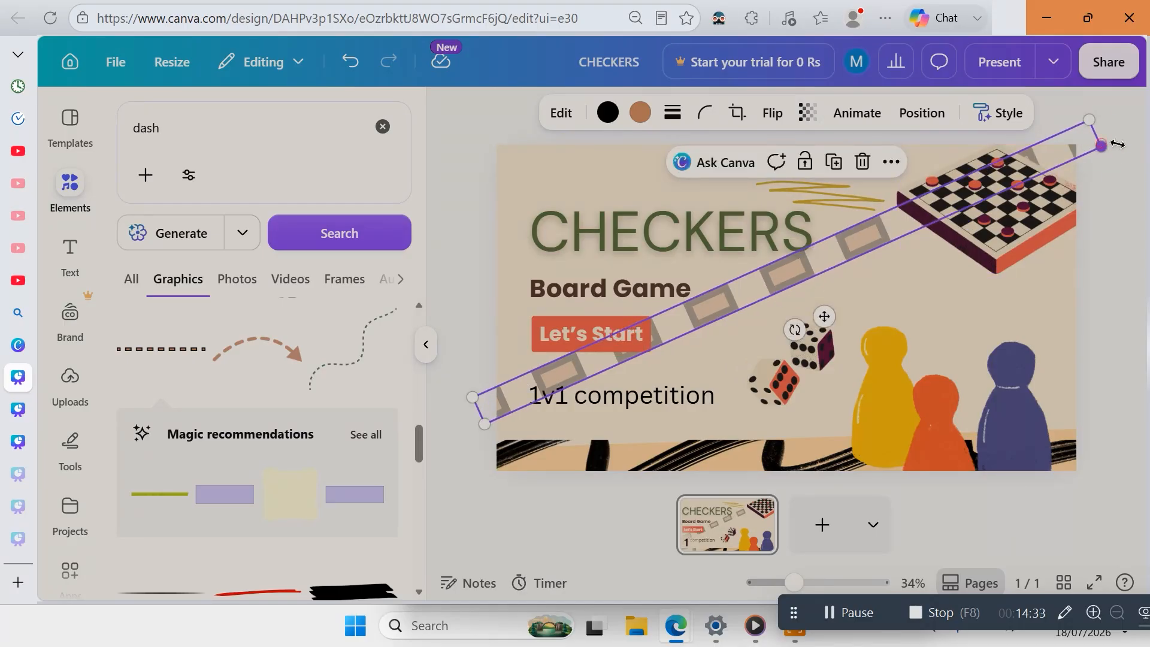
# Enlarge the translucent dashed line further and rotate it to a shallower slope across the middle of the slide.
pyautogui.moveTo(1118, 143); pyautogui.dragTo(1131, 136)
pyautogui.moveTo(894, 236)
pyautogui.mouseDown()
pyautogui.moveTo(898, 252)
pyautogui.moveTo(886, 252)
pyautogui.mouseUp()
pyautogui.moveTo(822, 328); pyautogui.dragTo(803, 308)
pyautogui.click(1125, 298)
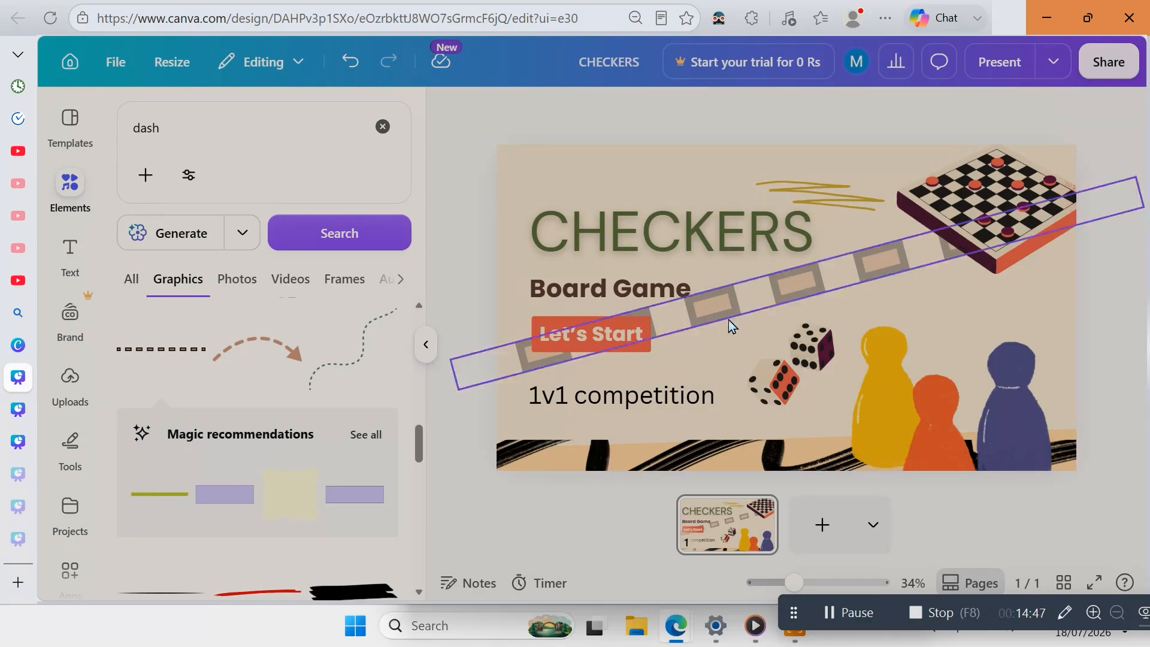
# Move the dashed line up to the slide's top edge and scale it down as a band above the CHECKERS title.
pyautogui.moveTo(800, 291); pyautogui.dragTo(744, 182)
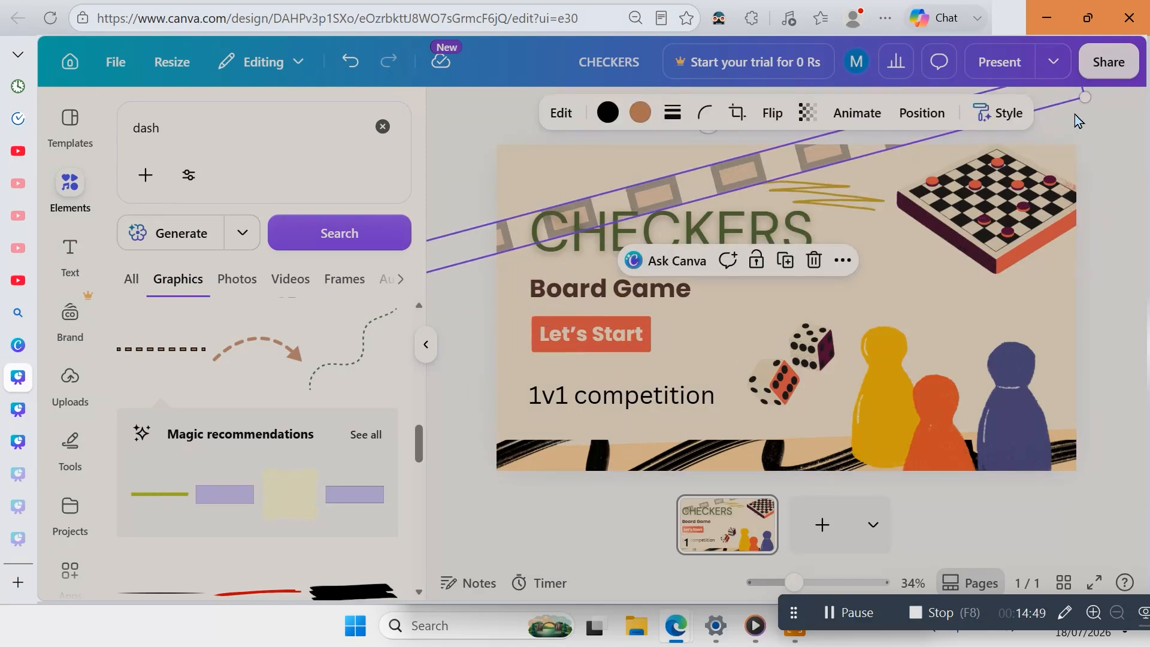
pyautogui.moveTo(1085, 105); pyautogui.dragTo(828, 204)
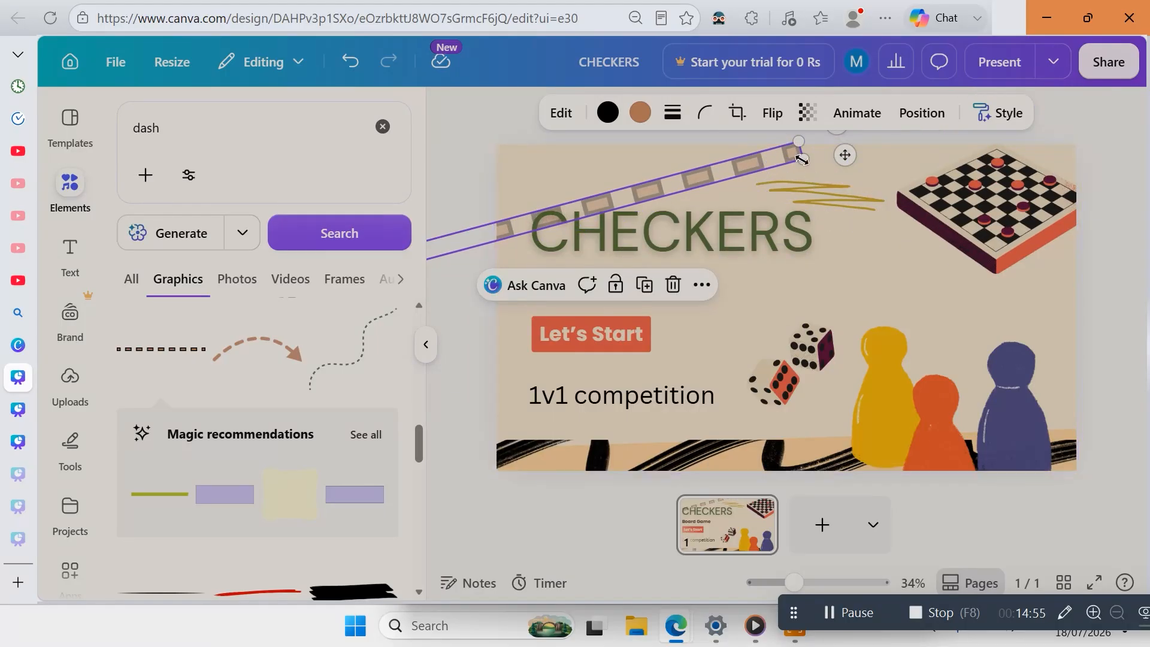
pyautogui.click(749, 171)
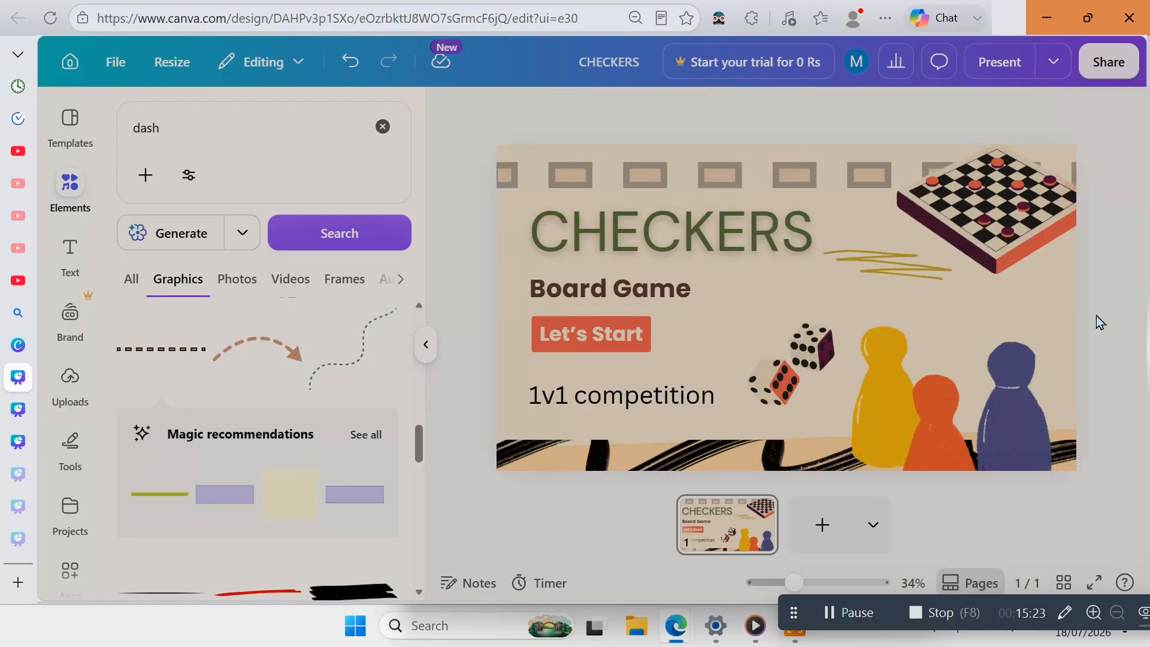